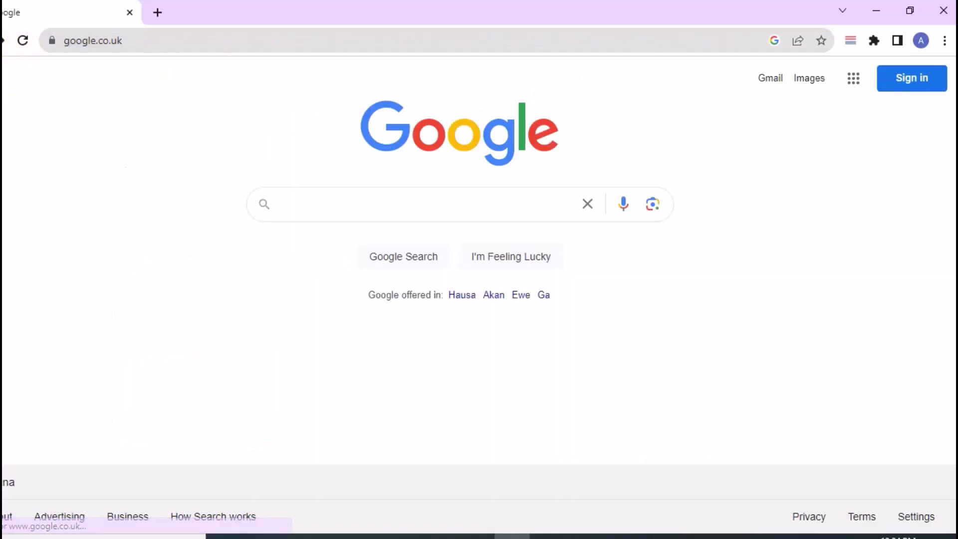
# Search Google for 'yandex.money'.
pyautogui.click(448, 215)
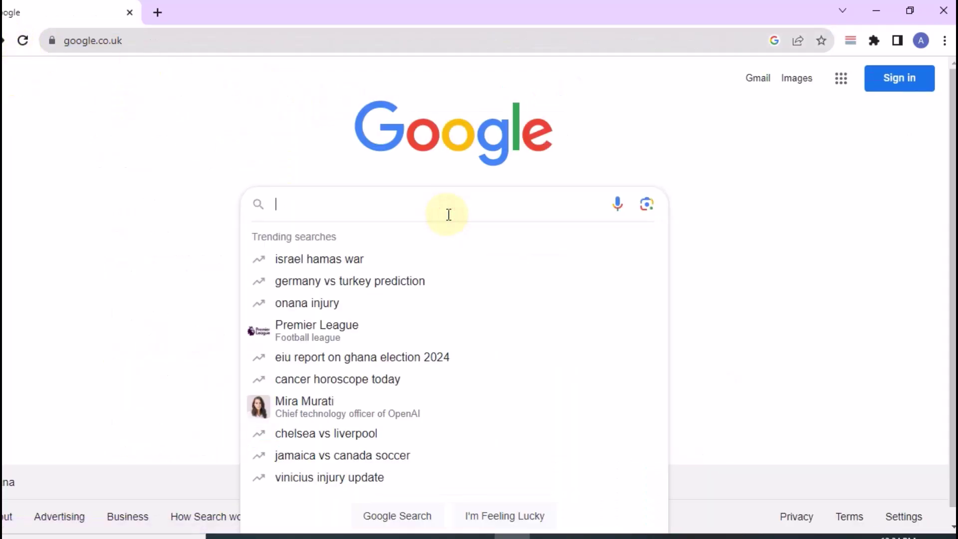
pyautogui.write('yandex.money')
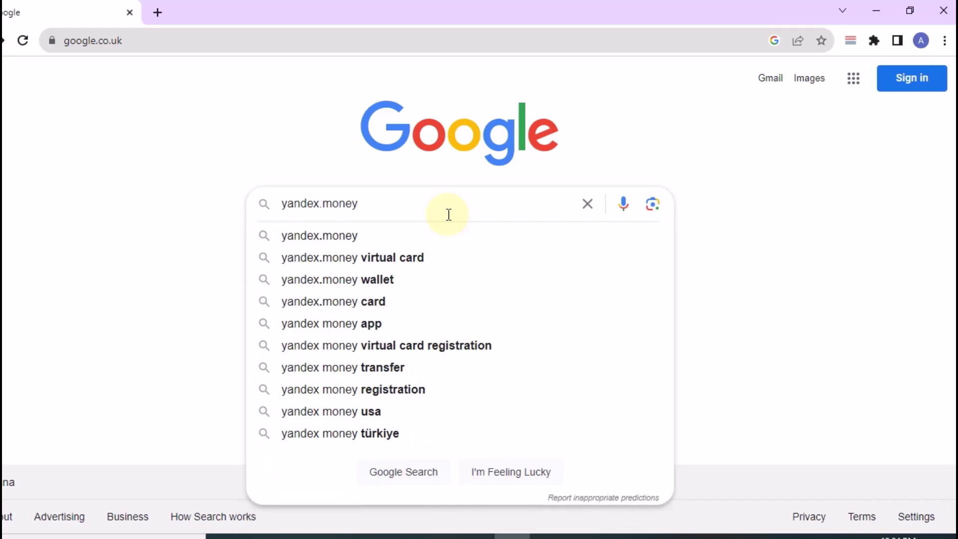
pyautogui.press('Return')
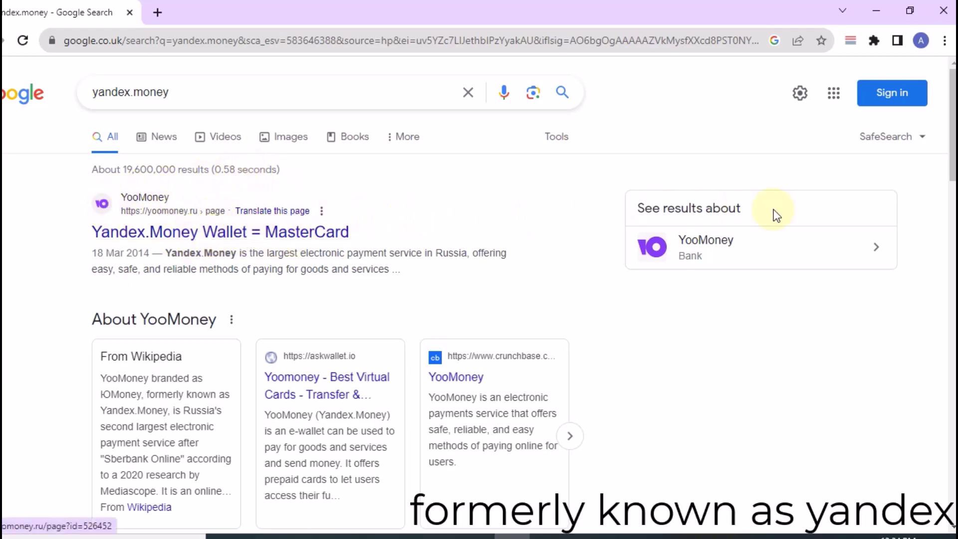
# Review the results showing Yandex.Money is now YooMoney, then select the query text.
pyautogui.scroll(-8, 785, 214)
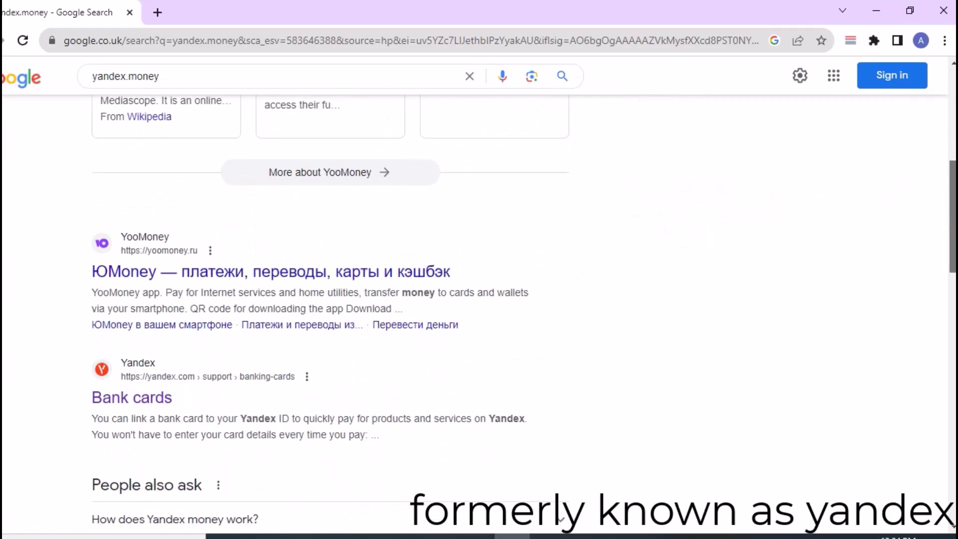
pyautogui.scroll(-8, 523, 318)
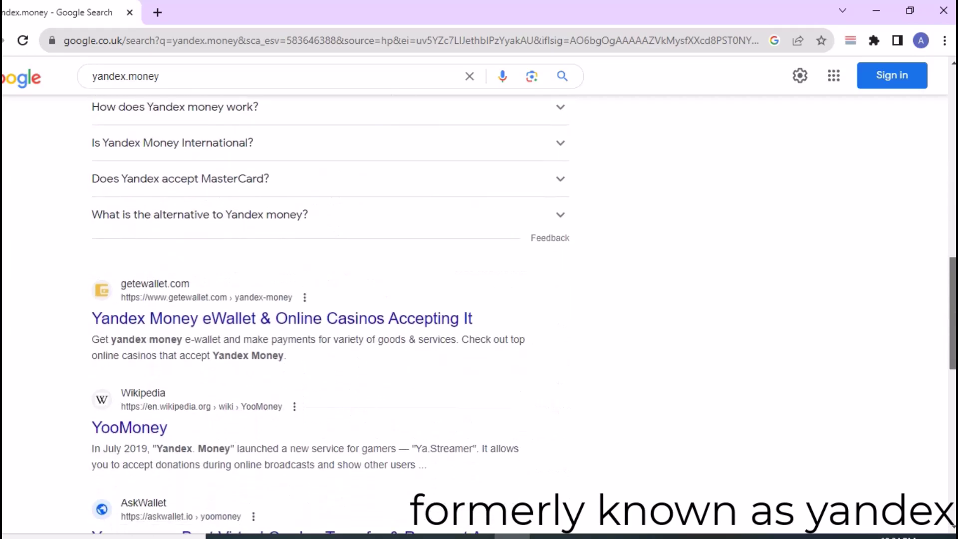
pyautogui.scroll(-1, 524, 314)
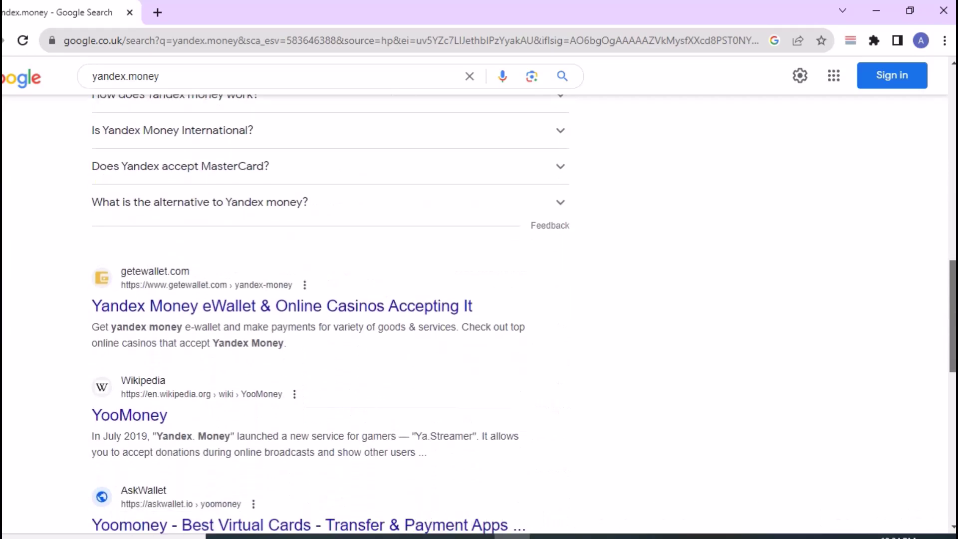
pyautogui.scroll(1, 524, 315)
pyautogui.scroll(-8, 524, 314)
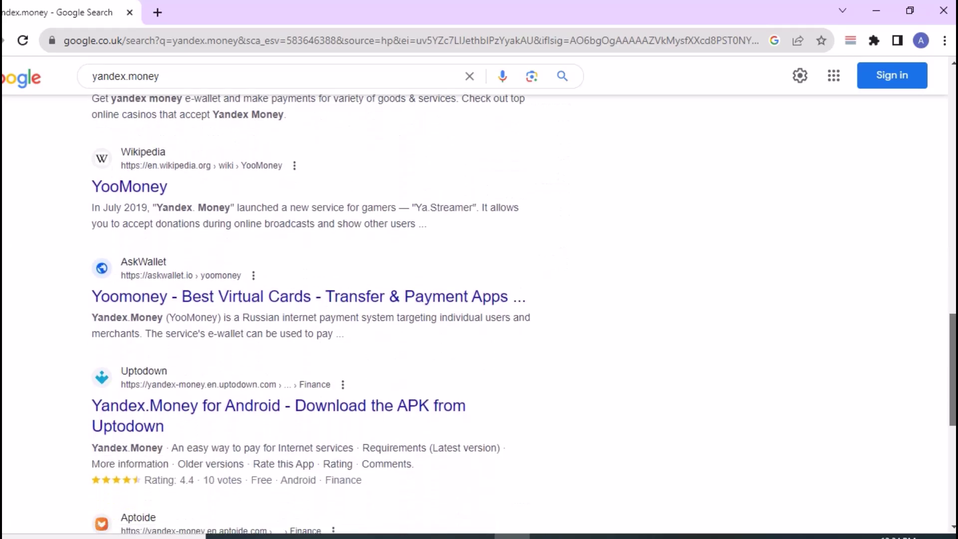
pyautogui.scroll(3, 523, 315)
pyautogui.scroll(-12, 523, 314)
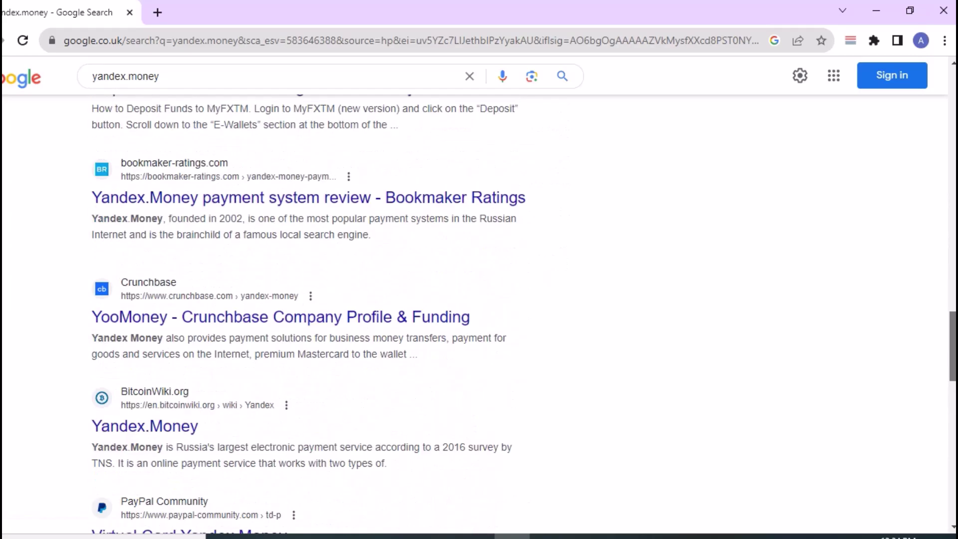
pyautogui.scroll(15, 524, 314)
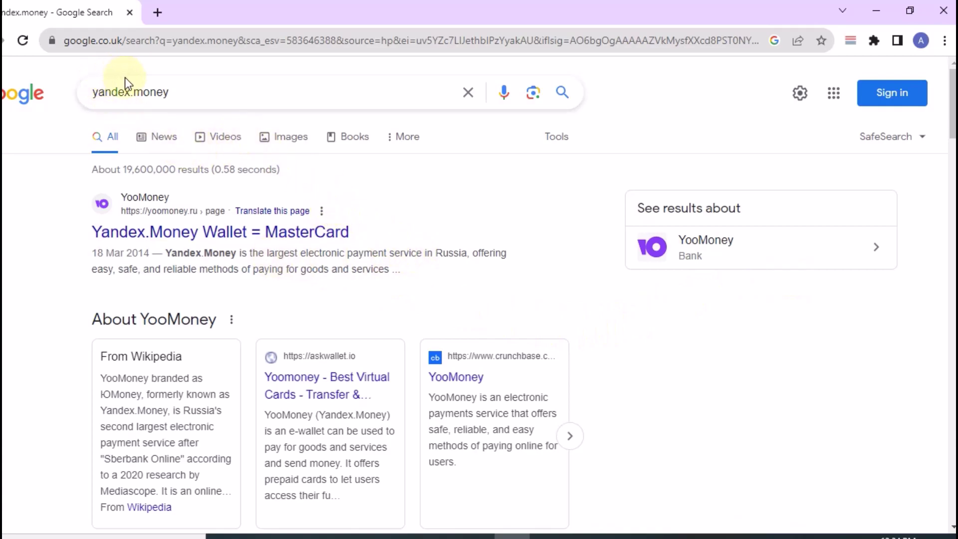
pyautogui.moveTo(188, 97); pyautogui.dragTo(68, 92)
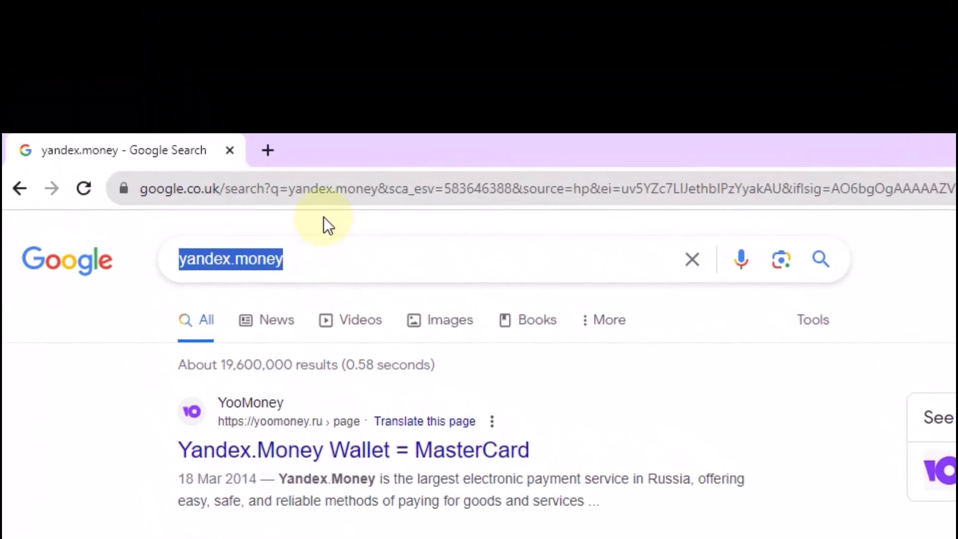
# Replace the Chrome address with yoomoney.ru, correcting the typo, and load the site.
pyautogui.click(318, 195)
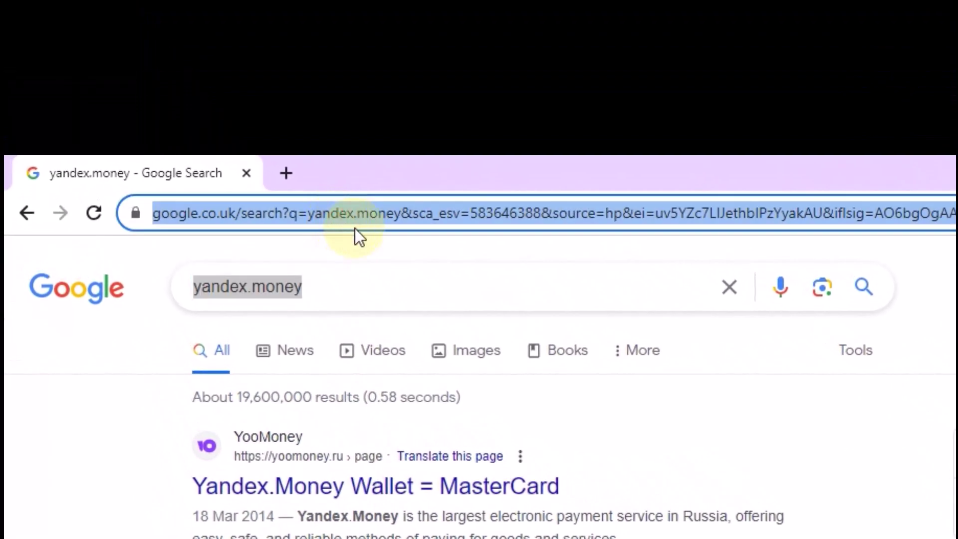
pyautogui.press('BackSpace')
pyautogui.write('yo')
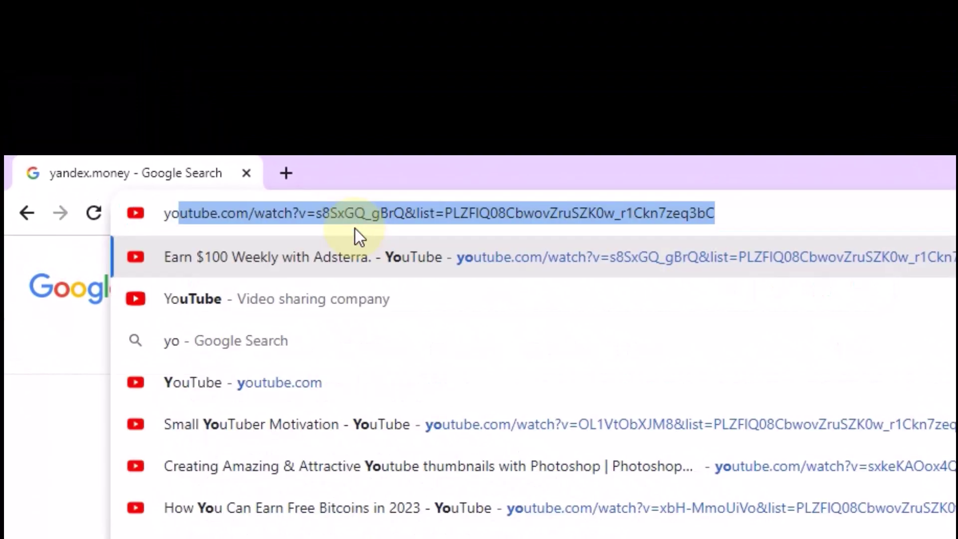
pyautogui.write('omone')
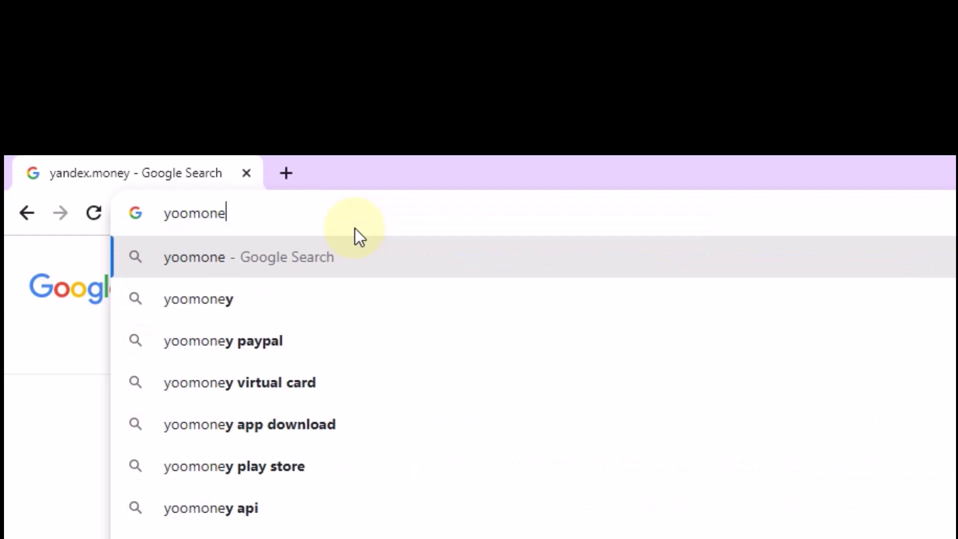
pyautogui.write('y.ry')
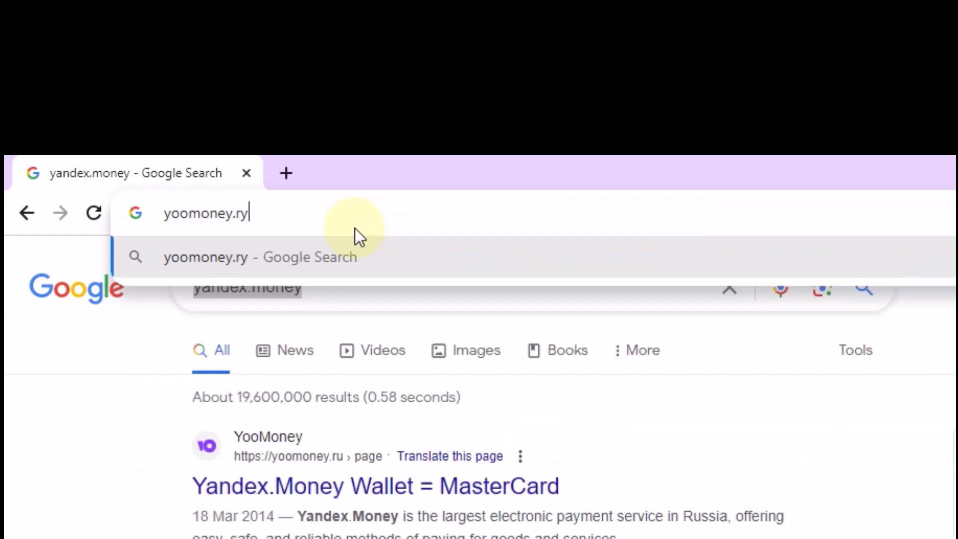
pyautogui.press('BackSpace')
pyautogui.write('u')
pyautogui.press('Return')
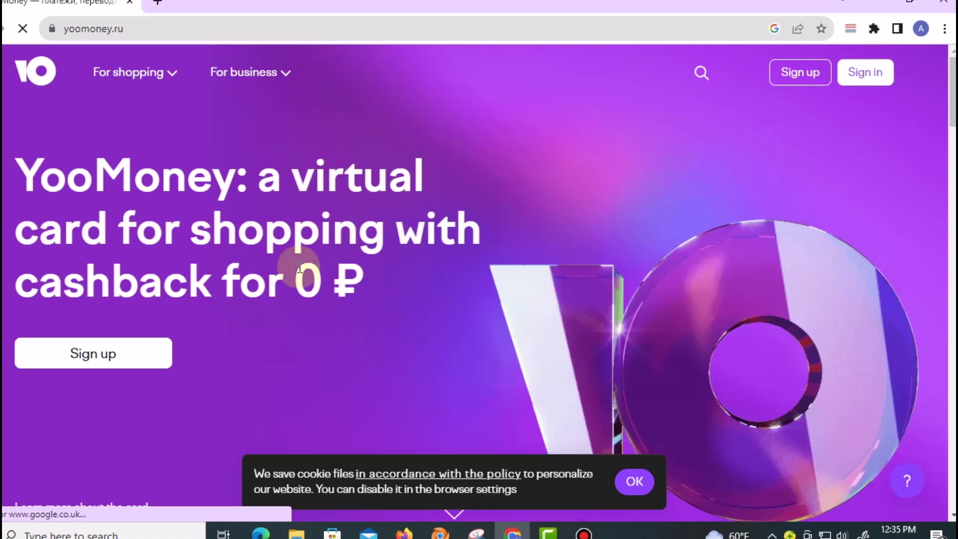
# Start wallet sign-up, choose the Ghana +233 country code, and submit the mobile number.
pyautogui.click(80, 359)
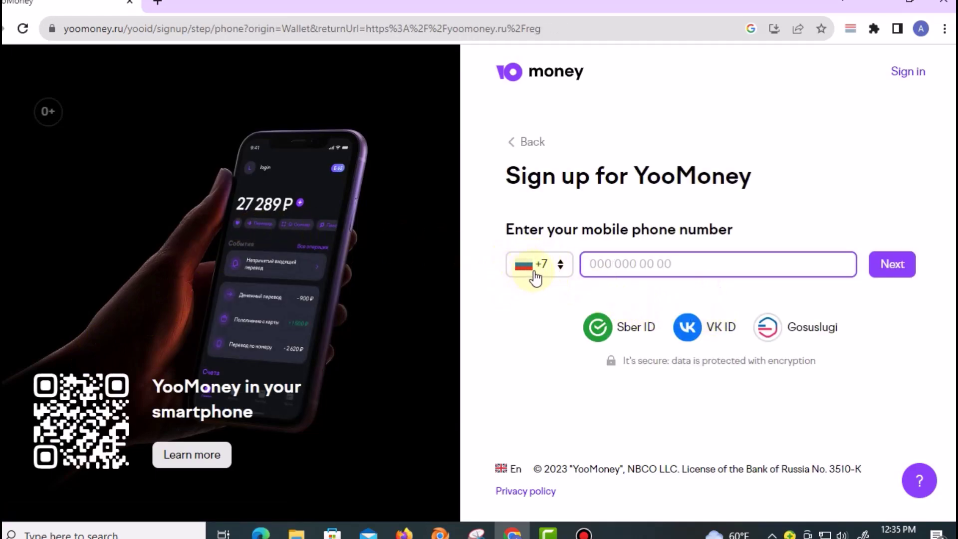
pyautogui.click(525, 272)
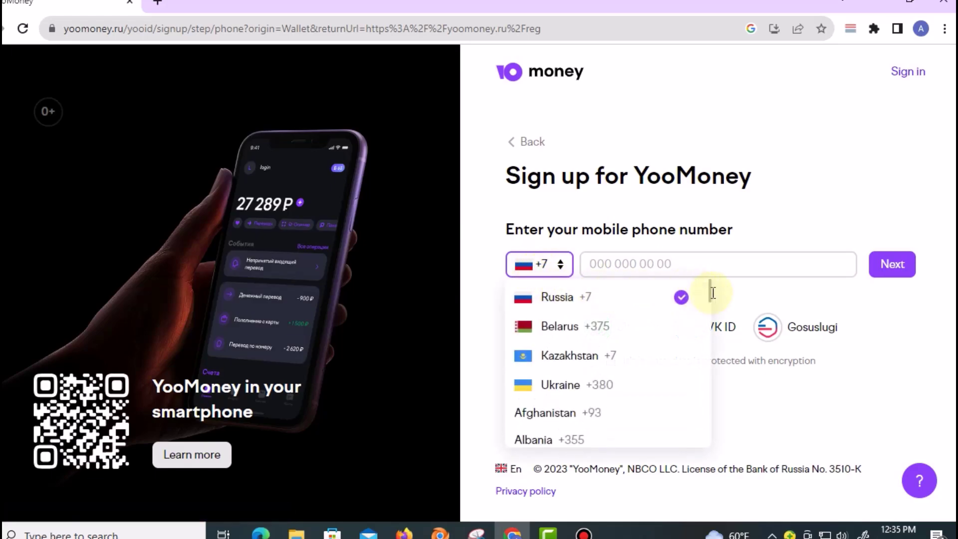
pyautogui.moveTo(710, 292)
pyautogui.mouseDown()
pyautogui.moveTo(718, 342)
pyautogui.moveTo(705, 342)
pyautogui.mouseUp()
pyautogui.click(560, 420)
pyautogui.click(605, 264)
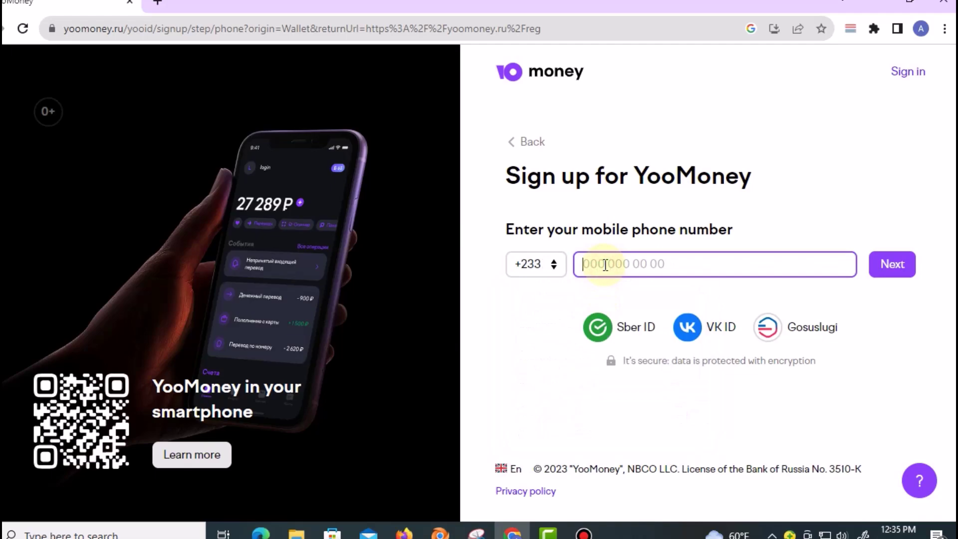
pyautogui.write('554')
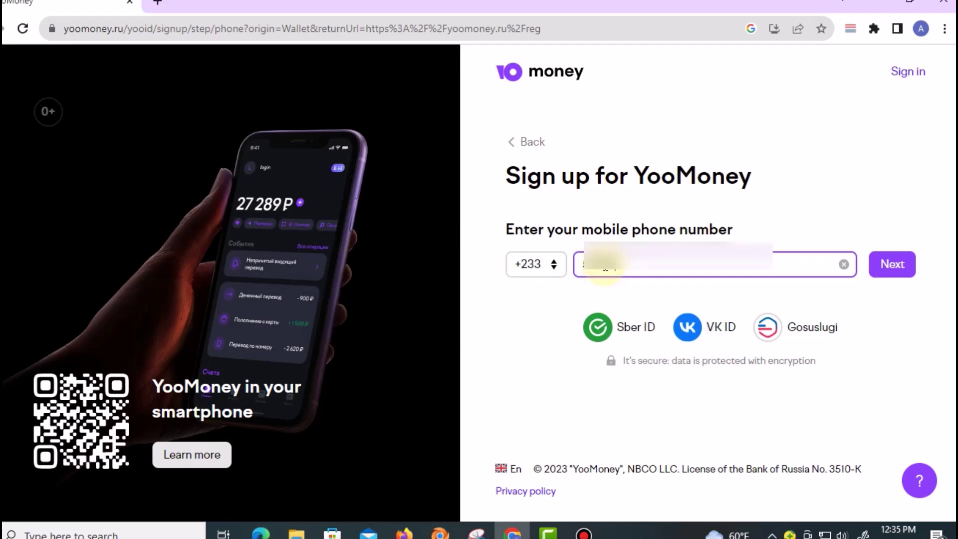
pyautogui.write('1234')
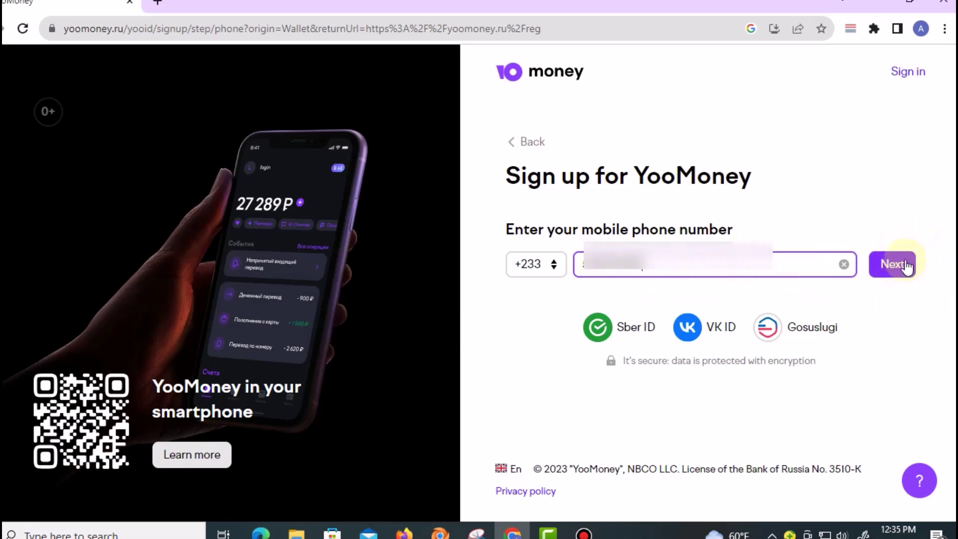
pyautogui.click(898, 268)
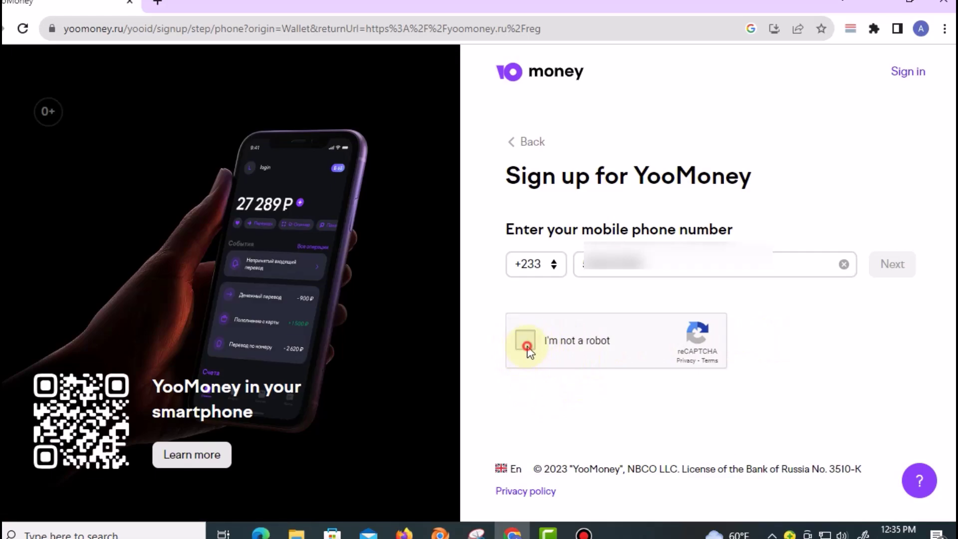
# Enter the last four digits of the verification caller's number on the Check your phone page.
pyautogui.click(893, 264)
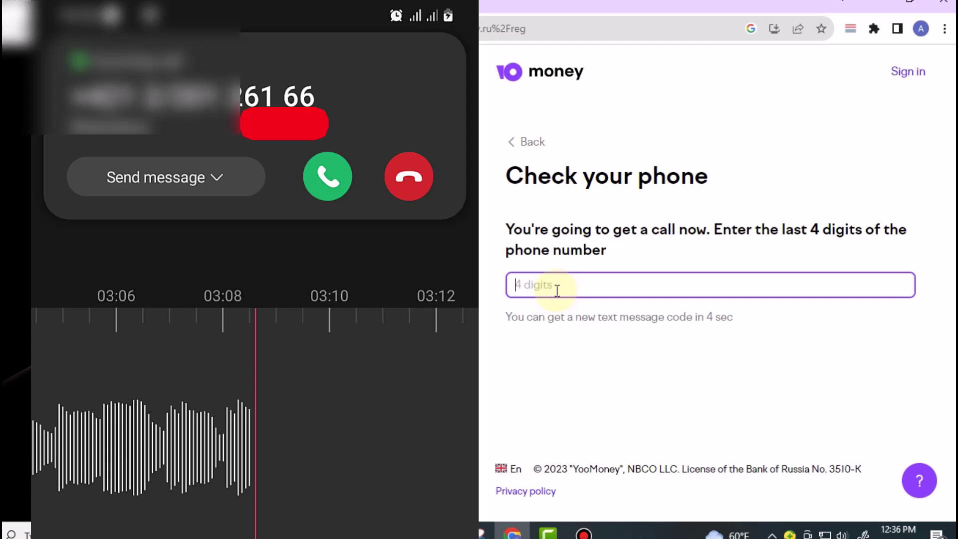
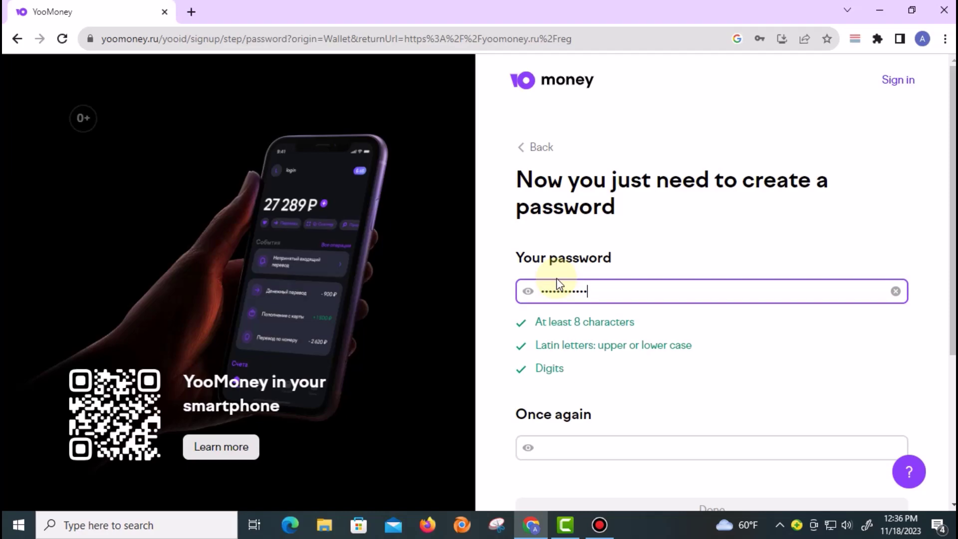
# Enter the account password, repeat it in the 'Once again' field, and submit with Done.
pyautogui.moveTo(556, 399); pyautogui.dragTo(535, 345)
pyautogui.scroll(-2, 535, 345)
pyautogui.click(619, 335)
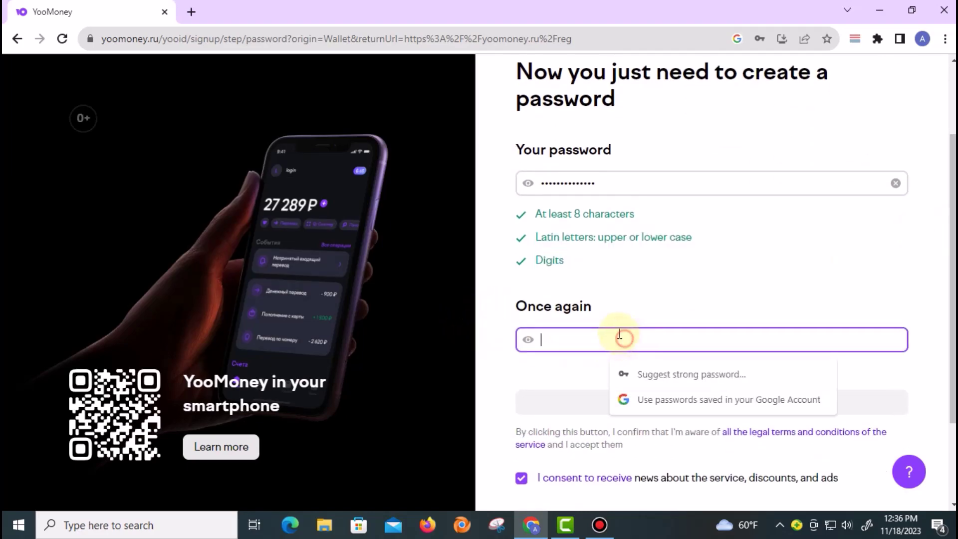
pyautogui.write('•')
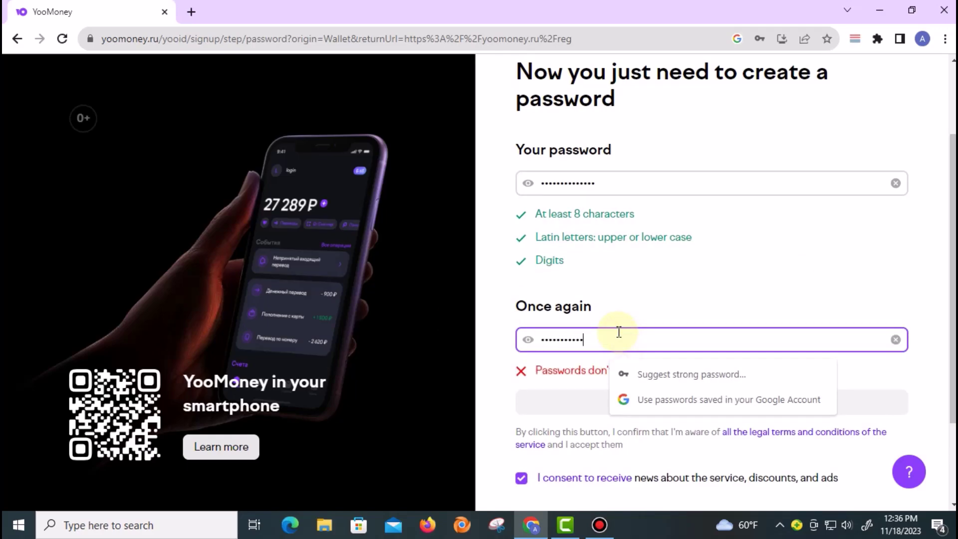
pyautogui.write('•')
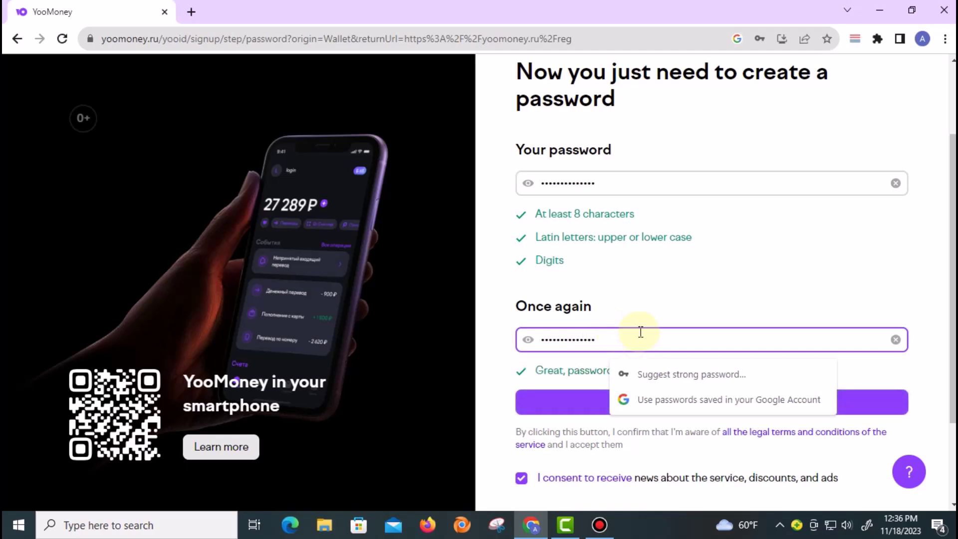
pyautogui.scroll(-1, 669, 344)
pyautogui.click(681, 364)
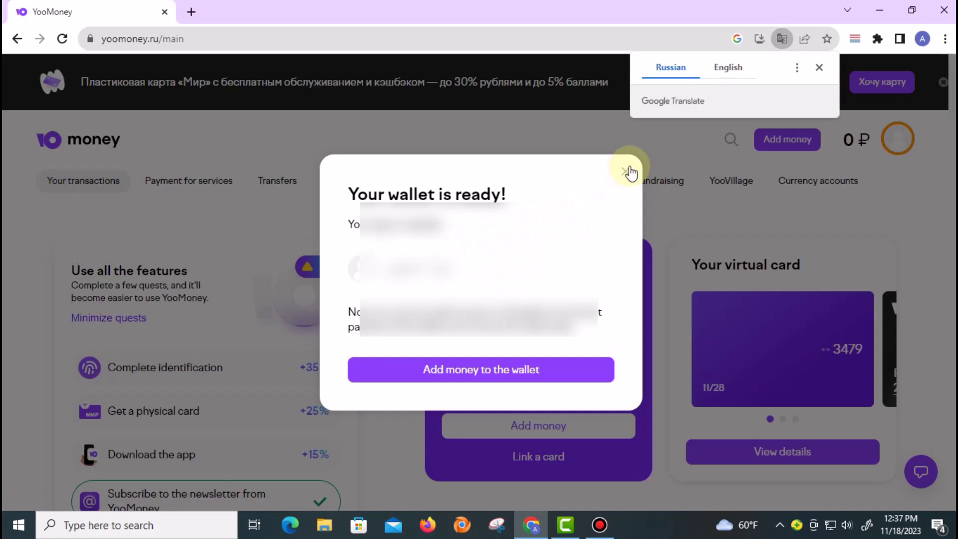
# Close the 'Your wallet is ready!' notice and open Settings > Security from the account menu.
pyautogui.click(627, 171)
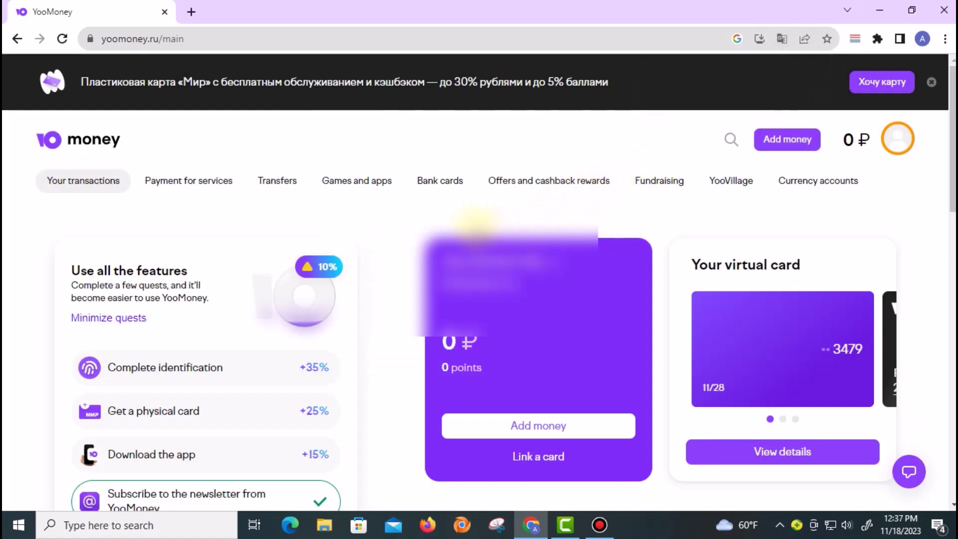
pyautogui.click(901, 148)
pyautogui.click(871, 177)
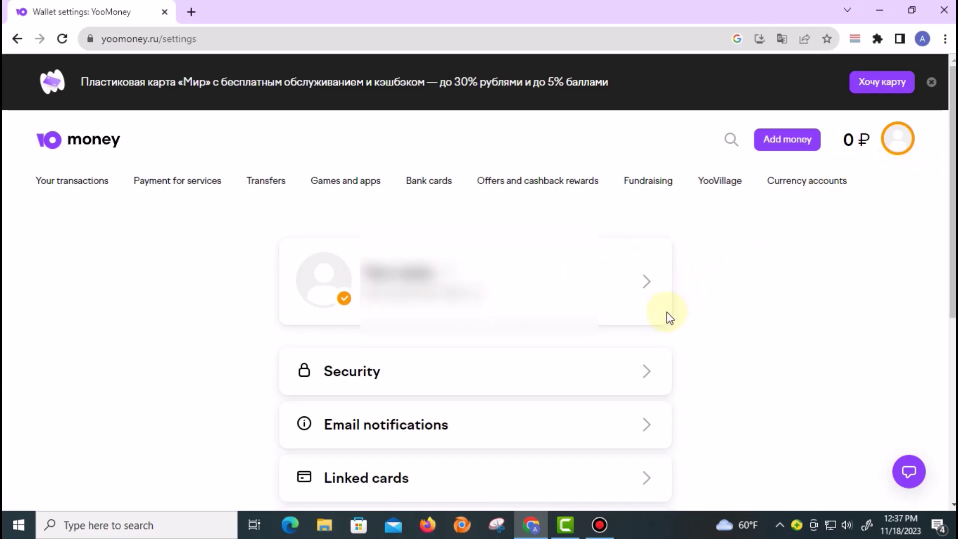
pyautogui.click(650, 366)
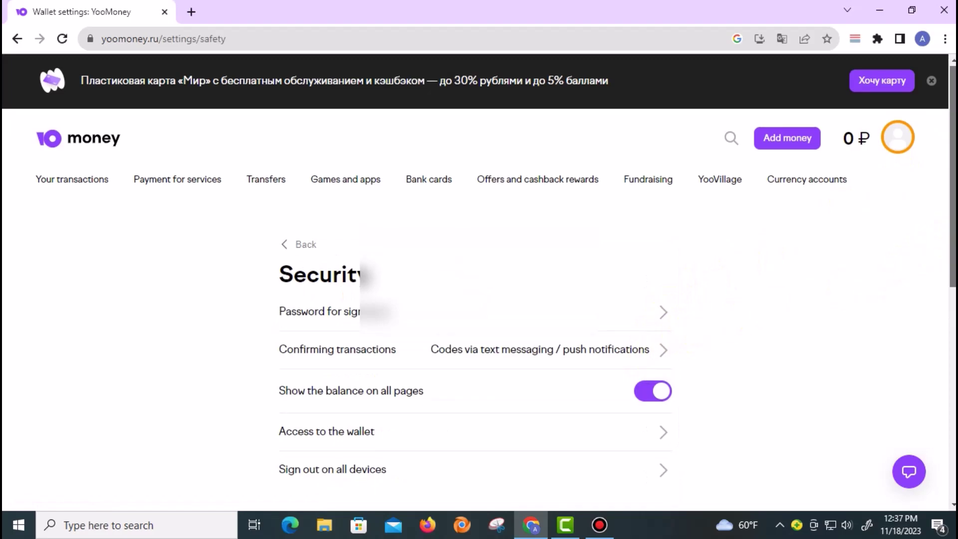
pyautogui.scroll(-2, 699, 332)
pyautogui.scroll(-4, 479, 279)
pyautogui.scroll(6, 939, 149)
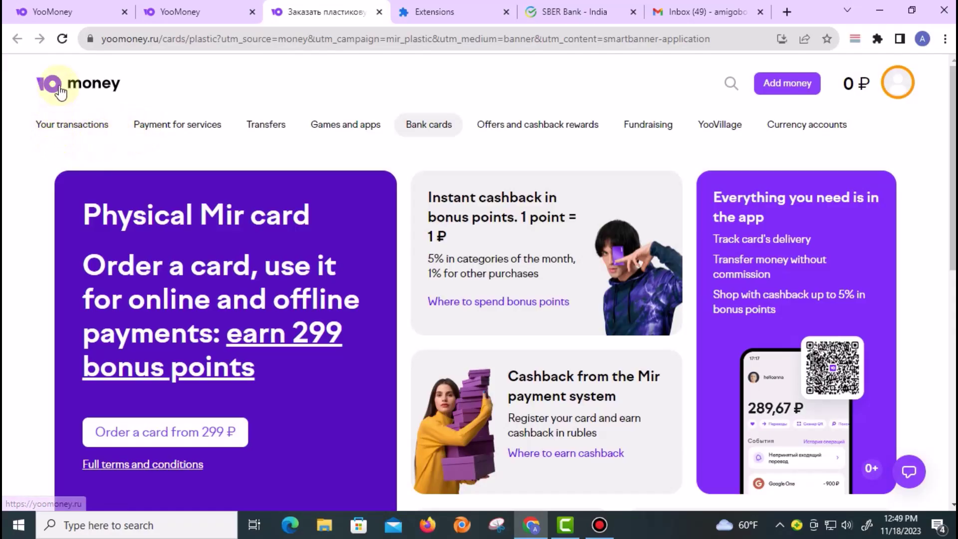
# From the wallet home, open the virtual card's details and request to view its card number.
pyautogui.click(96, 112)
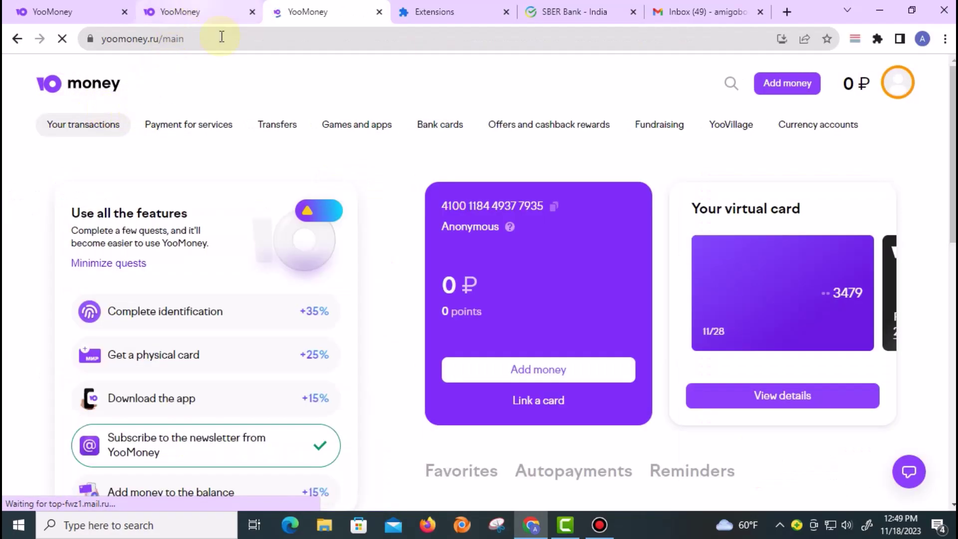
pyautogui.click(793, 399)
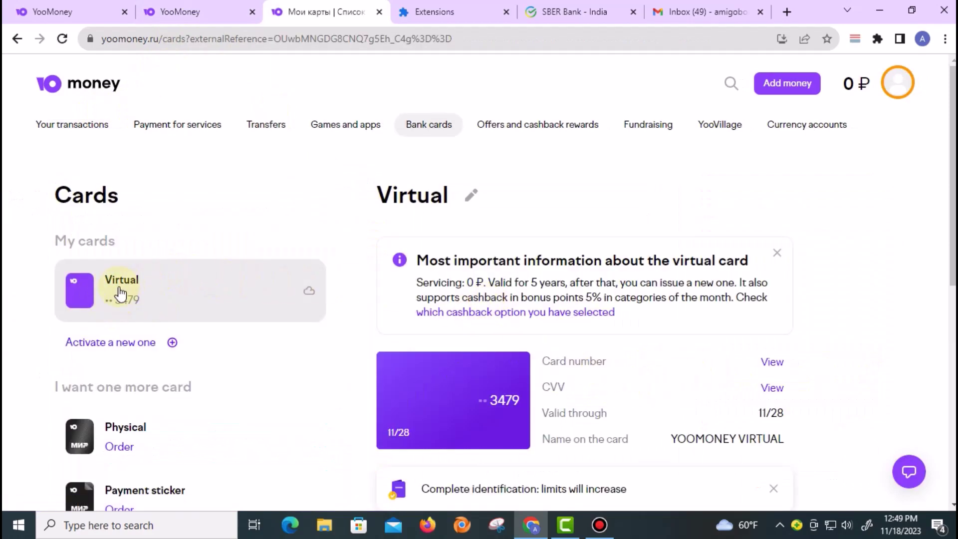
pyautogui.click(125, 299)
pyautogui.click(766, 362)
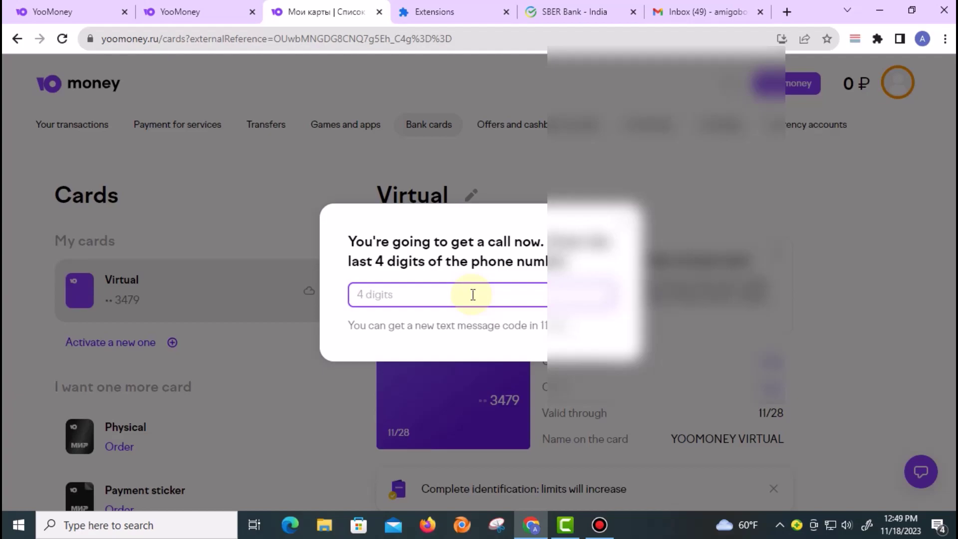
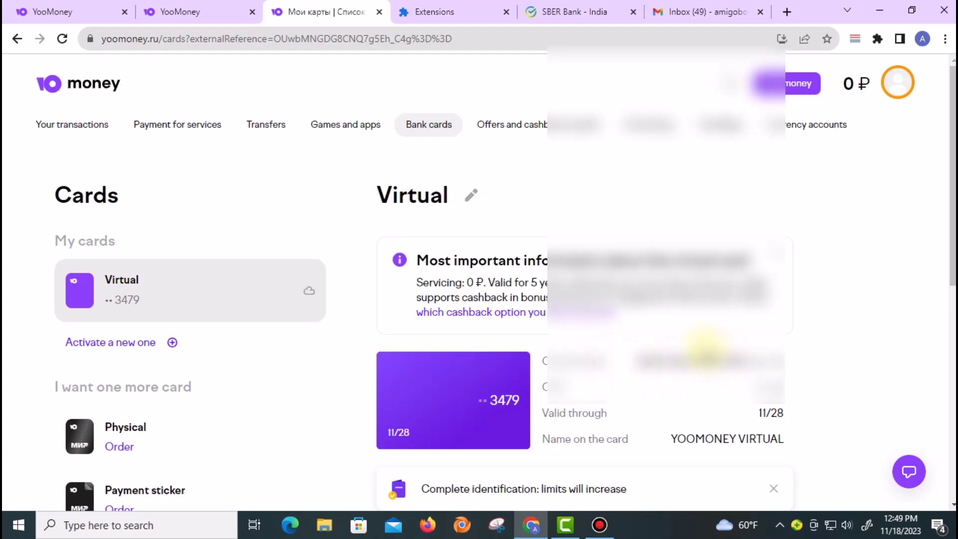
# Enter the caller's last four digits, then select the revealed card number and cardholder name.
pyautogui.moveTo(546, 389); pyautogui.dragTo(785, 417)
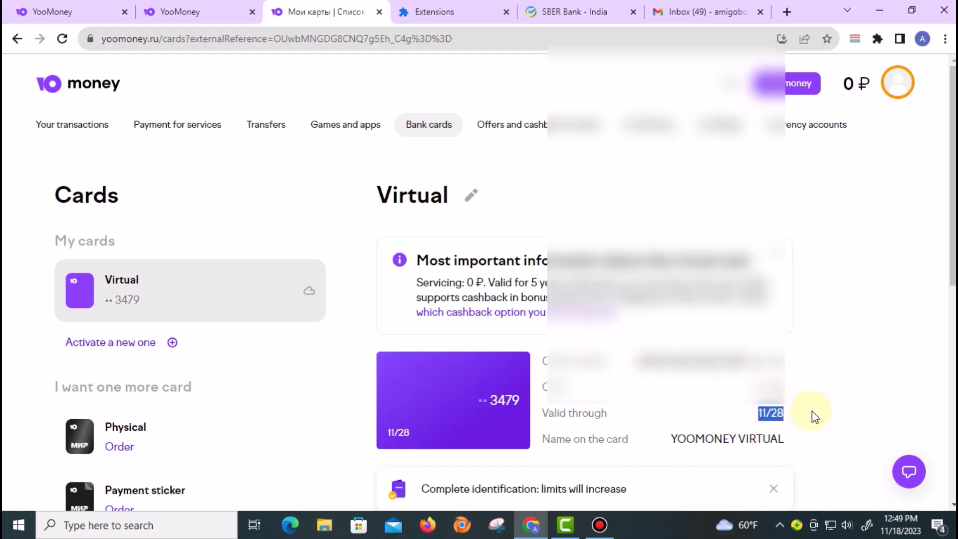
pyautogui.moveTo(663, 441); pyautogui.dragTo(808, 439)
# Rename the virtual card ending 3479 to 'entre' and review its details page.
pyautogui.click(469, 202)
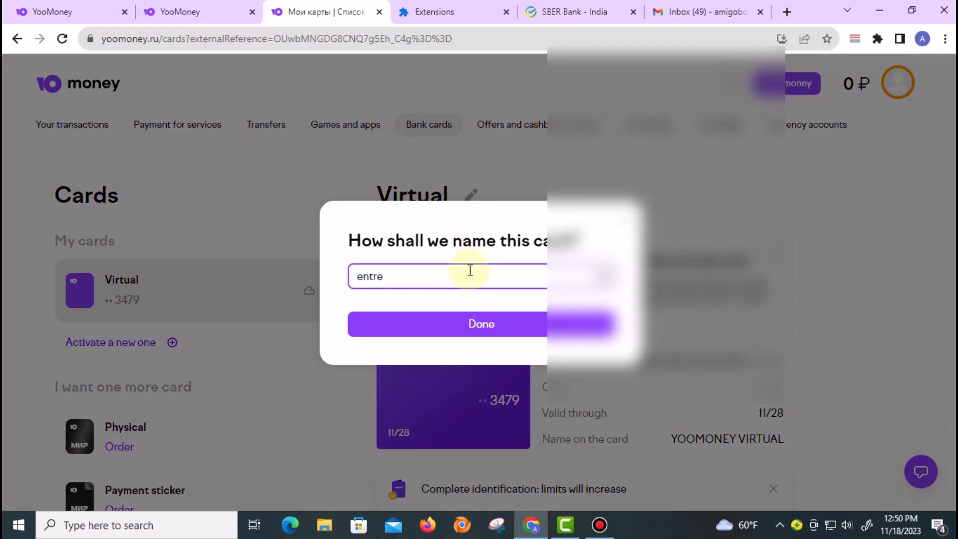
pyautogui.click(499, 316)
pyautogui.scroll(-3, 499, 316)
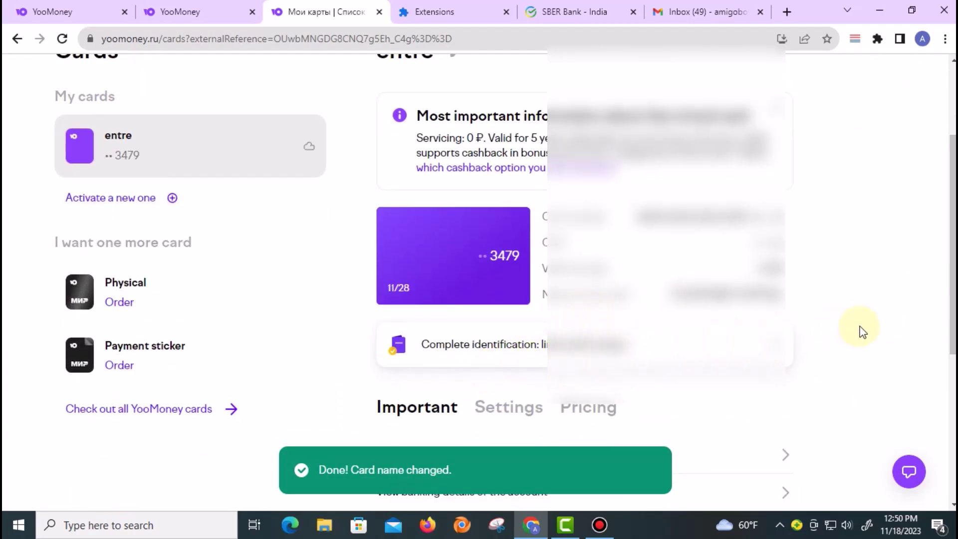
pyautogui.scroll(-6, 483, 421)
pyautogui.scroll(3, 483, 421)
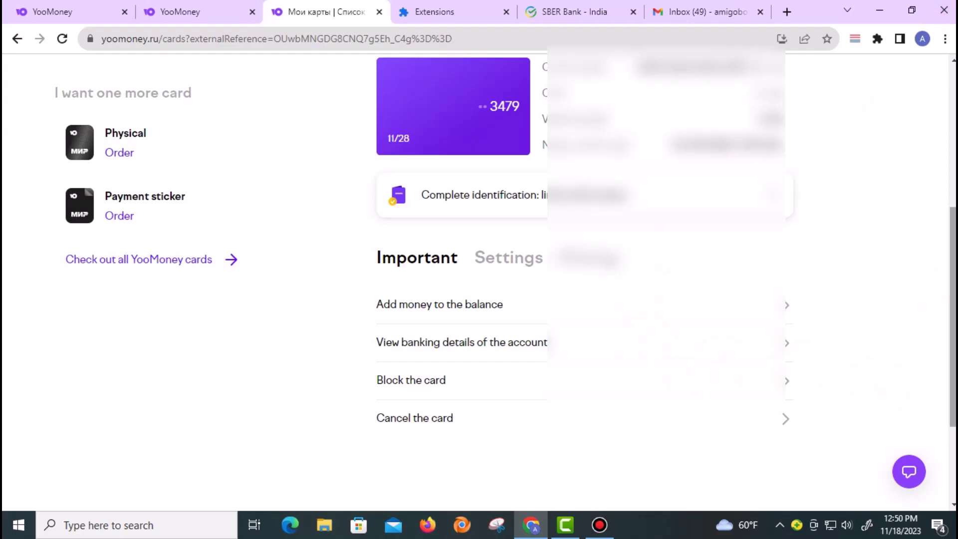
pyautogui.scroll(3, 951, 294)
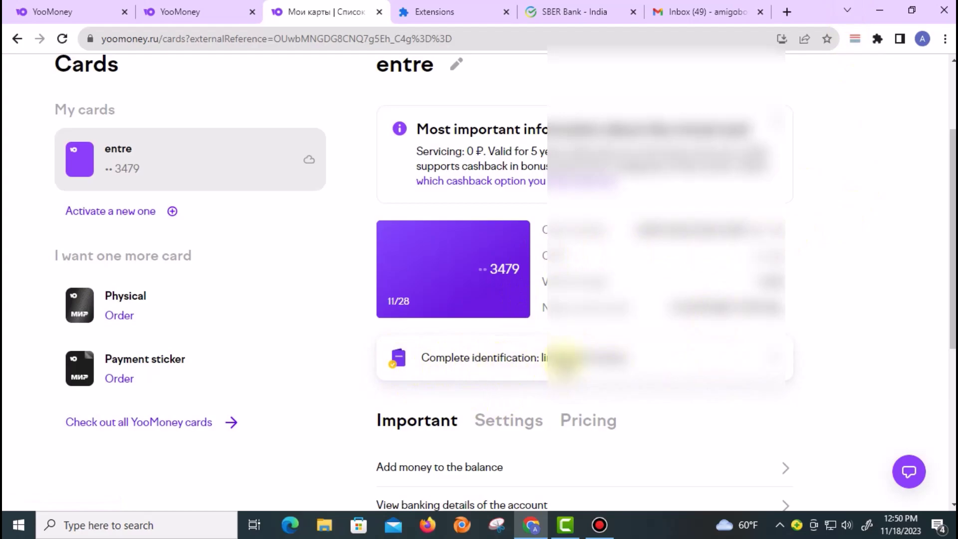
# Open Complete identification and scroll the wallet status limits comparison table.
pyautogui.click(561, 359)
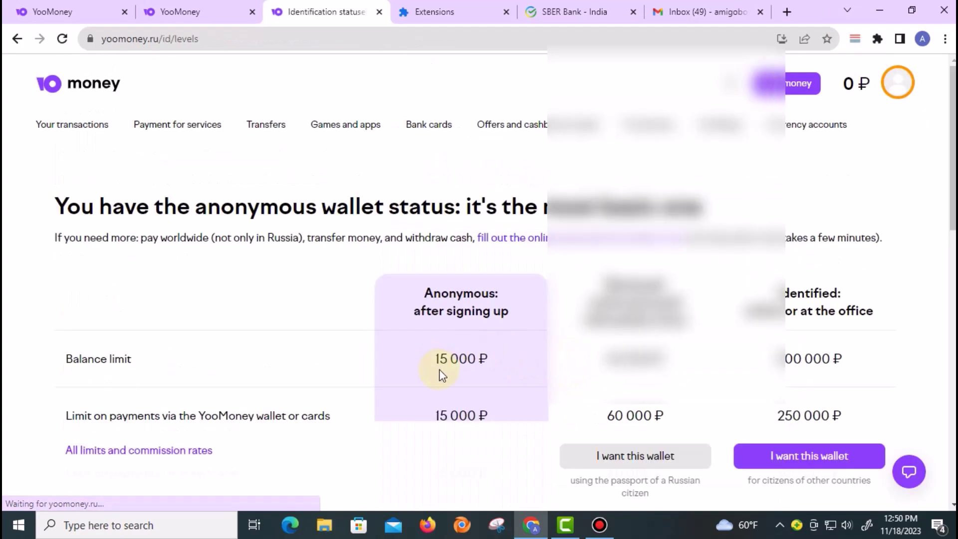
pyautogui.scroll(-5, 443, 374)
pyautogui.scroll(-6, 554, 317)
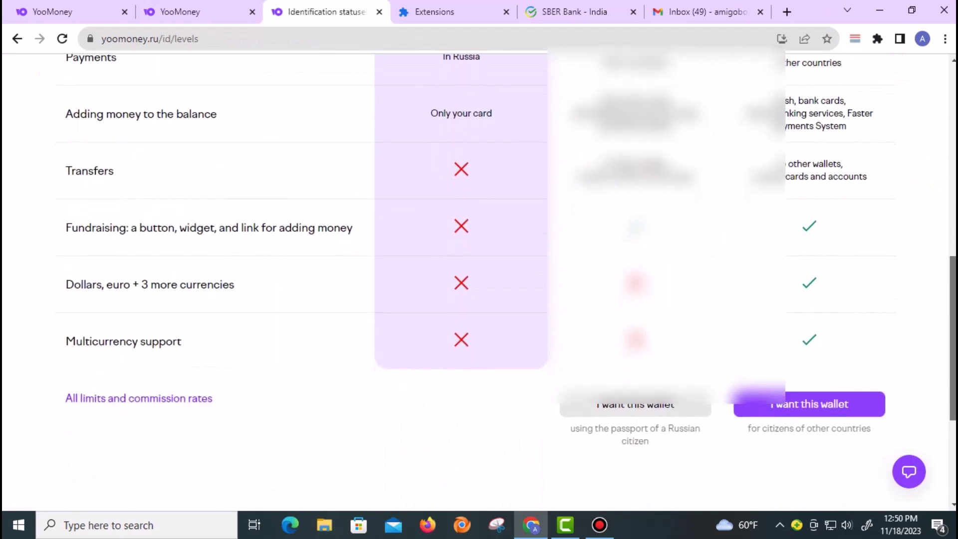
pyautogui.scroll(1, 553, 316)
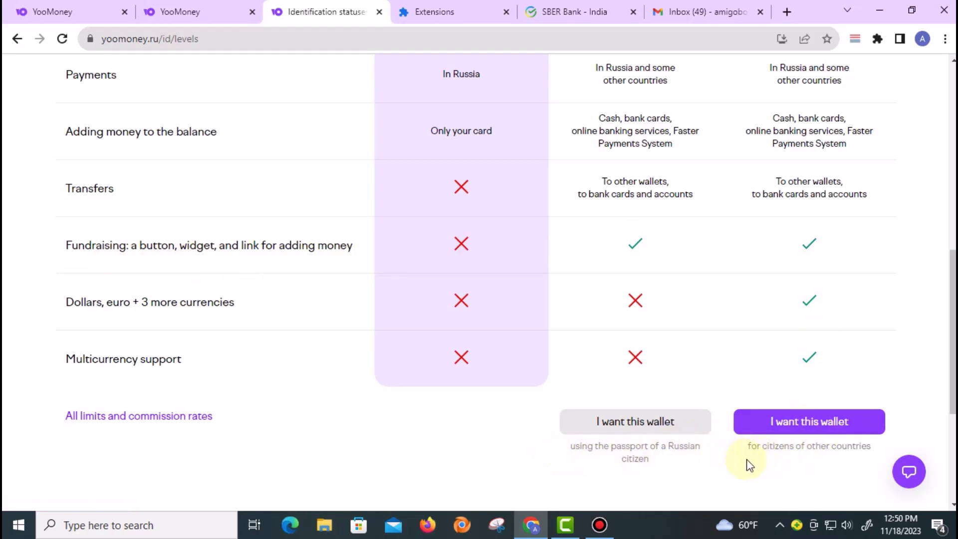
# Choose the wallet option for citizens of other countries.
pyautogui.click(802, 423)
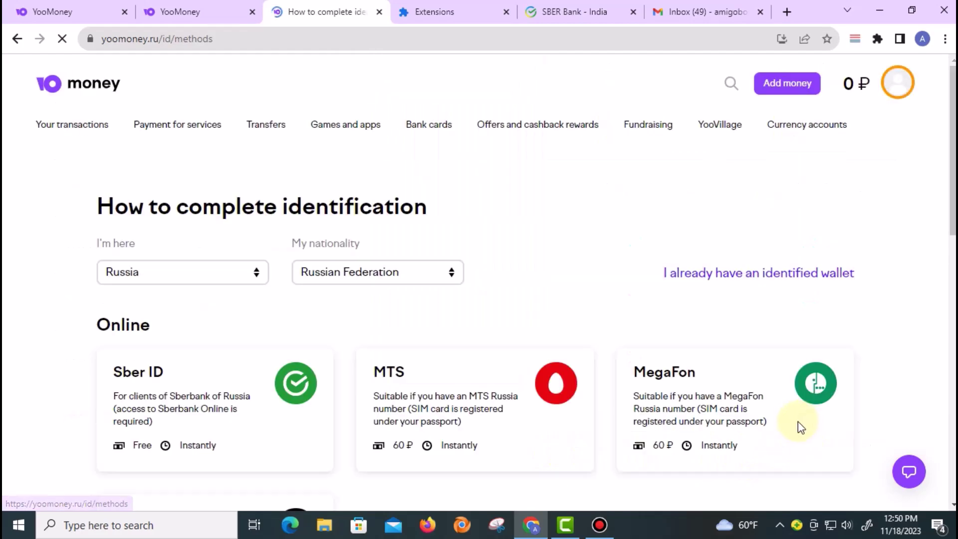
pyautogui.scroll(-2, 147, 109)
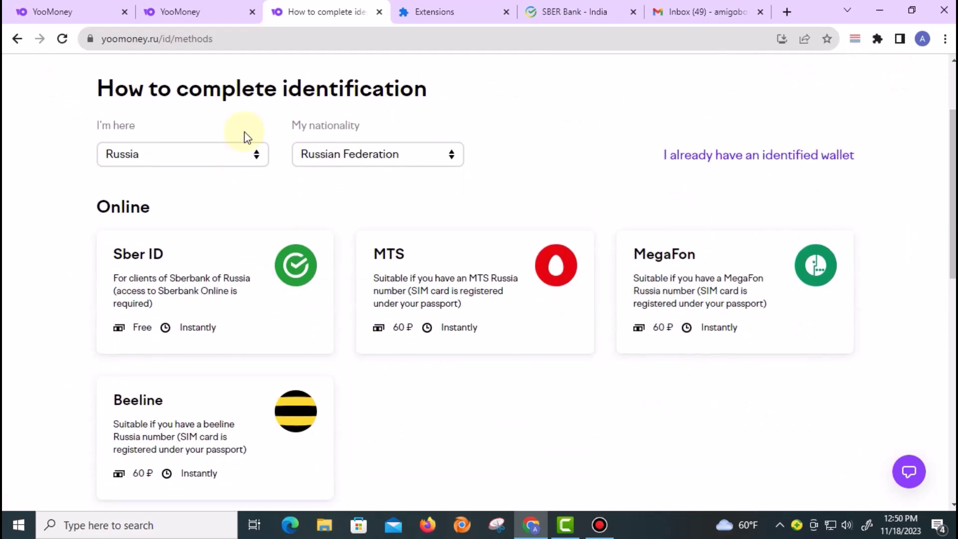
pyautogui.moveTo(93, 128); pyautogui.dragTo(129, 126)
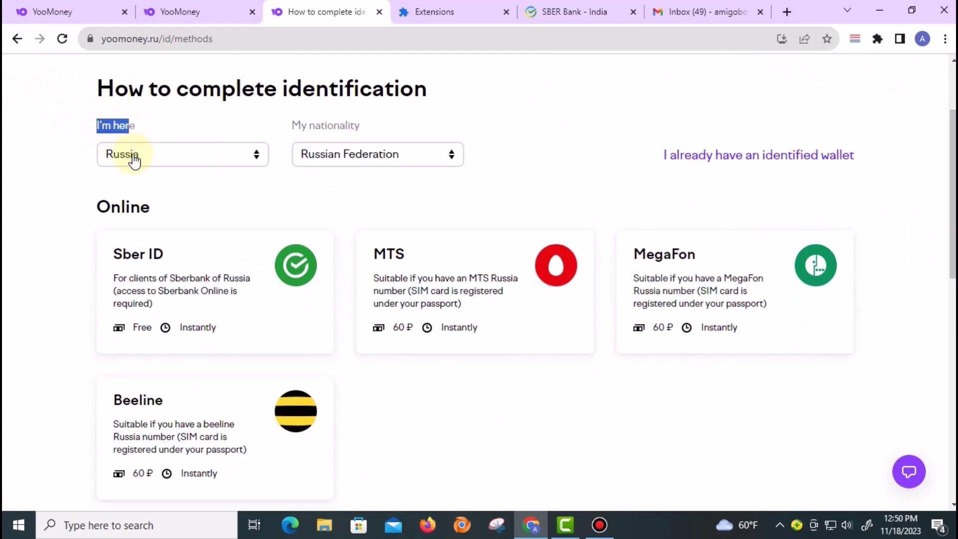
# Set both 'I'm here' and 'My nationality' to Other, leaving only Notarization + post.
pyautogui.click(142, 155)
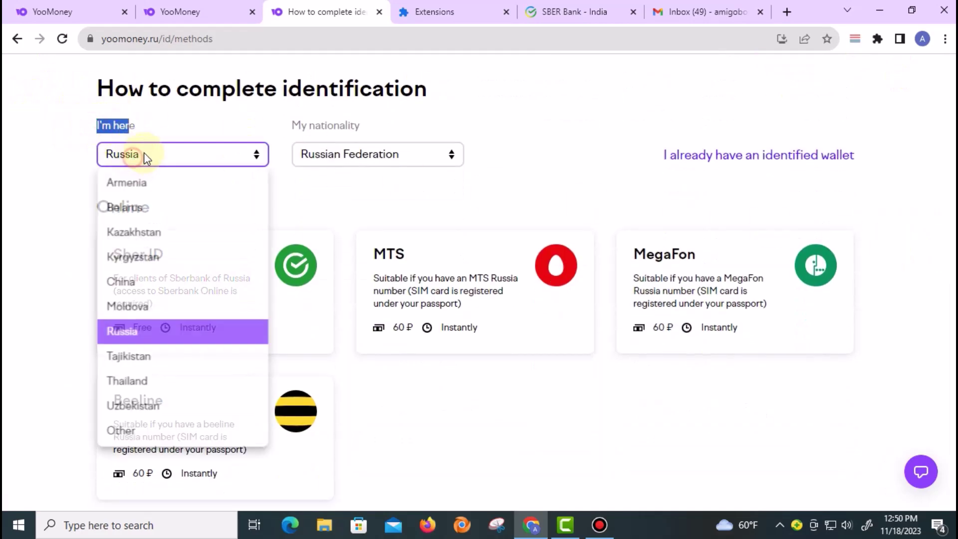
pyautogui.click(148, 438)
pyautogui.click(374, 155)
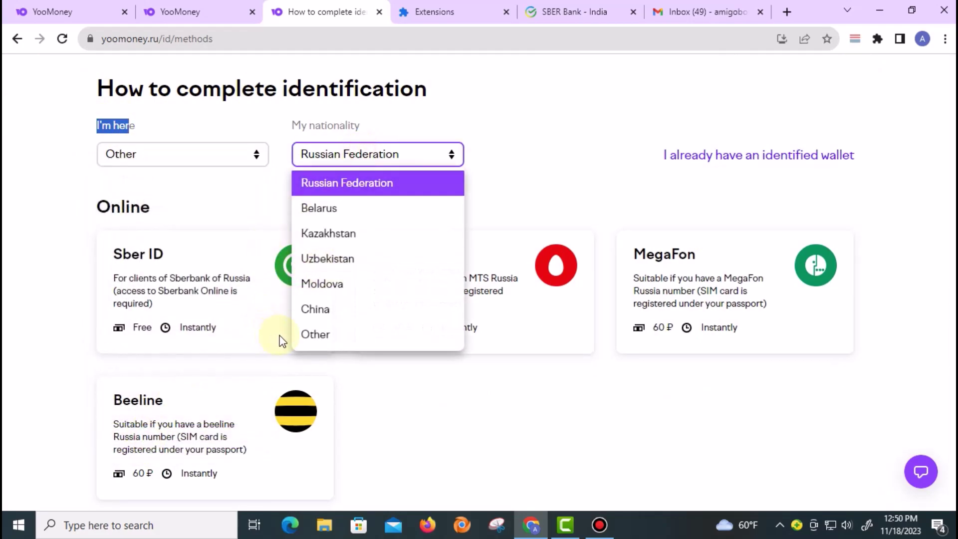
pyautogui.click(310, 332)
pyautogui.click(184, 155)
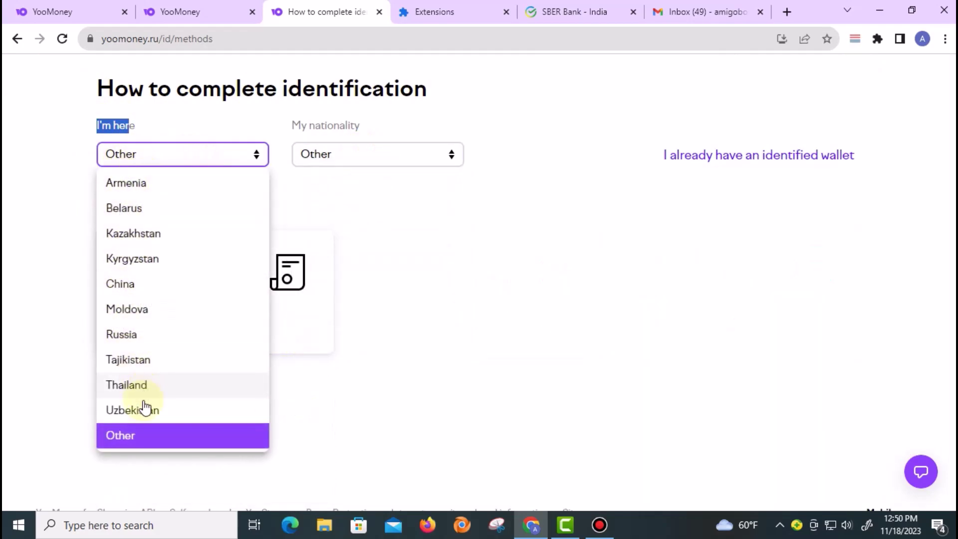
pyautogui.click(146, 437)
pyautogui.click(355, 163)
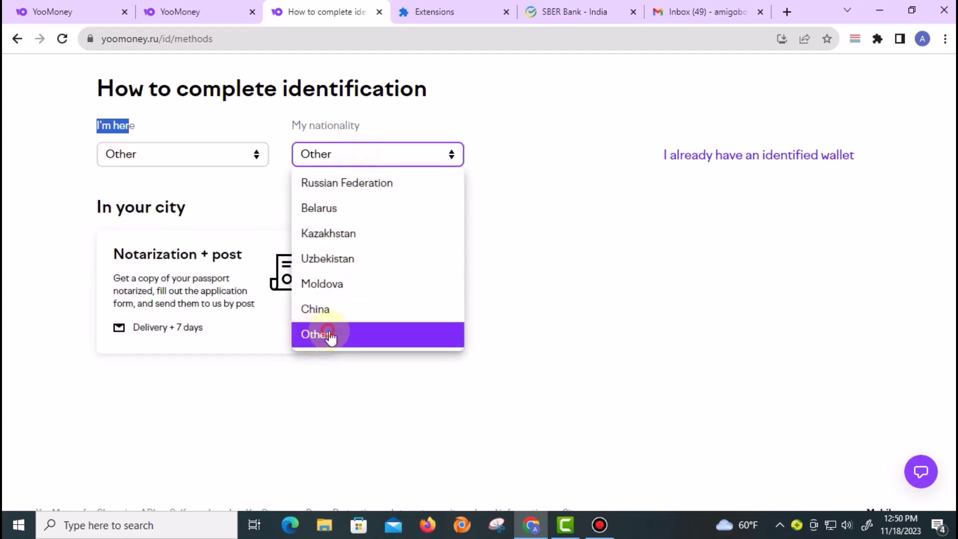
pyautogui.click(332, 334)
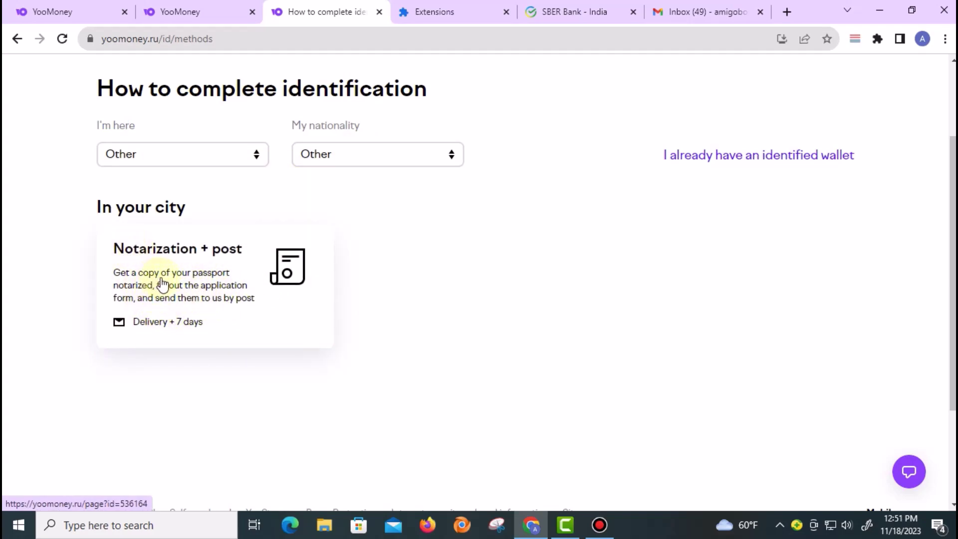
# Open the identification-by-mail instructions and read through them.
pyautogui.click(191, 298)
pyautogui.scroll(-5, 445, 299)
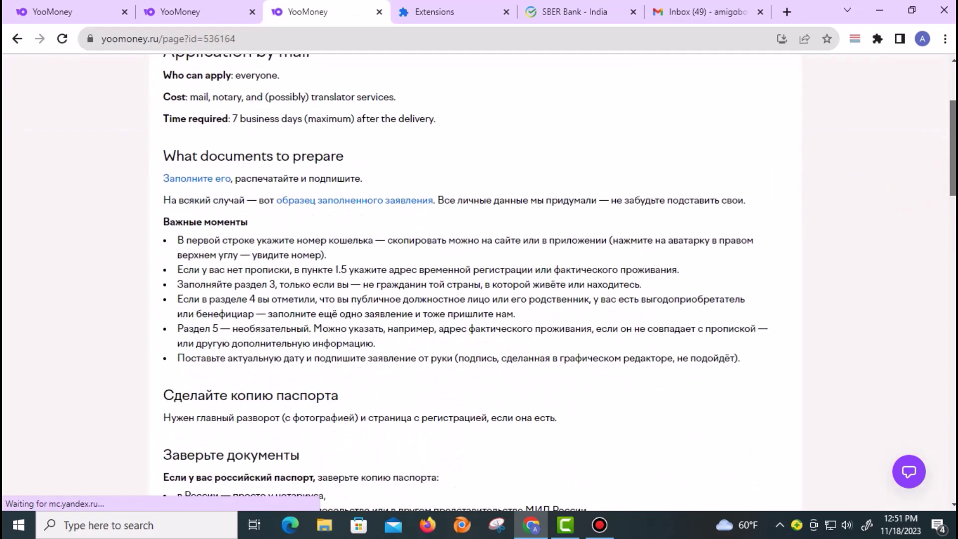
pyautogui.scroll(-7, 334, 150)
pyautogui.scroll(7, 334, 149)
pyautogui.moveTo(154, 58); pyautogui.dragTo(820, 491)
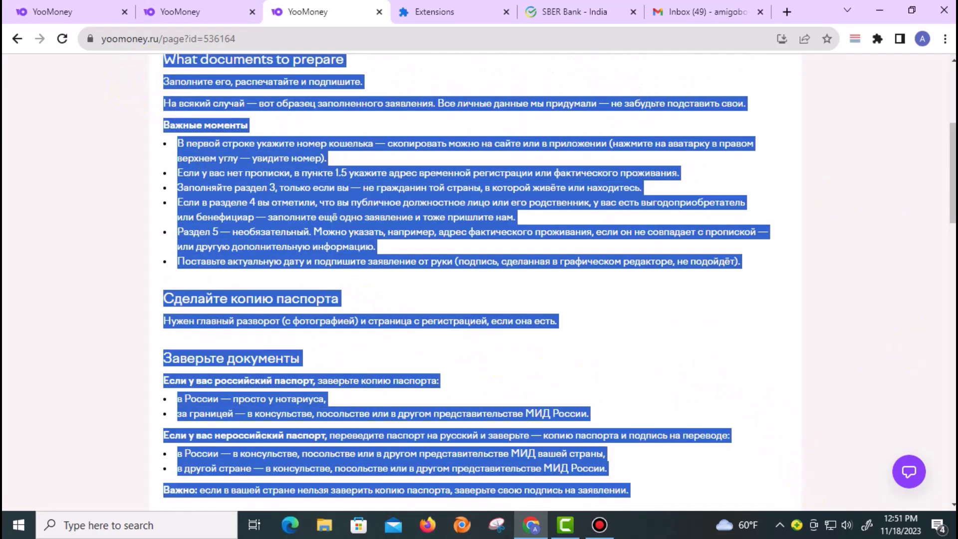
pyautogui.scroll(-5, 820, 491)
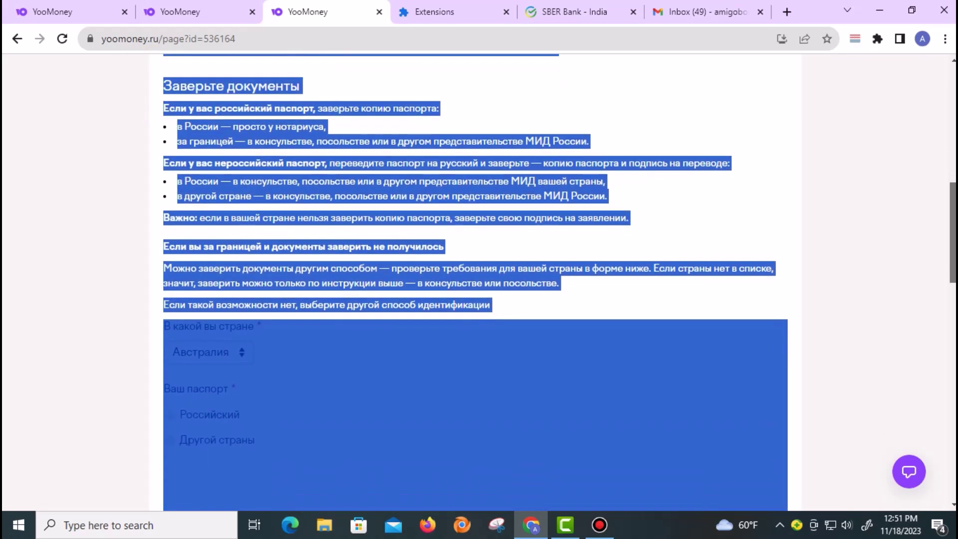
pyautogui.scroll(4, 765, 241)
pyautogui.click(778, 247)
# Review the Важные моменты and document-preparation sections, then switch to the extensions page.
pyautogui.scroll(4, 780, 249)
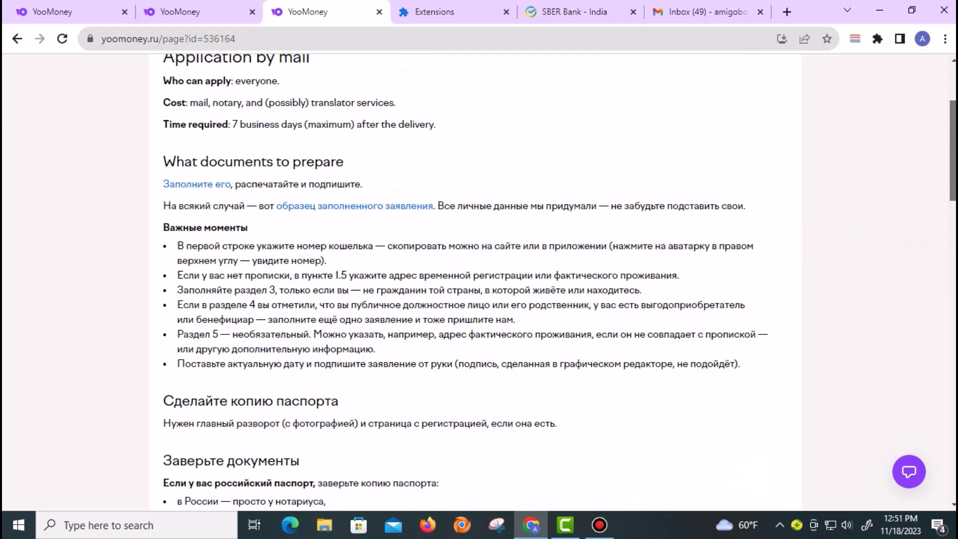
pyautogui.scroll(1, 559, 280)
pyautogui.scroll(-2, 608, 232)
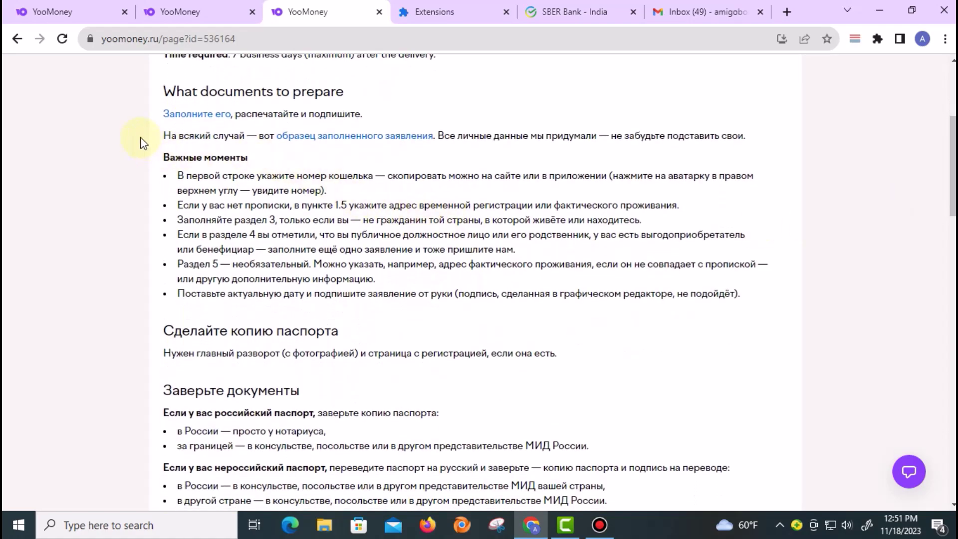
pyautogui.moveTo(247, 158); pyautogui.dragTo(174, 158)
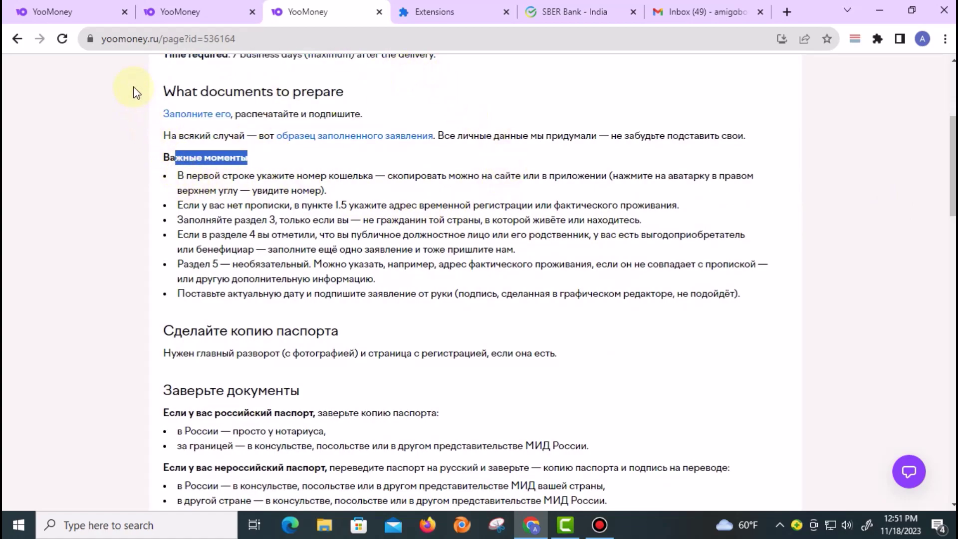
pyautogui.moveTo(135, 91); pyautogui.dragTo(163, 310)
pyautogui.click(70, 292)
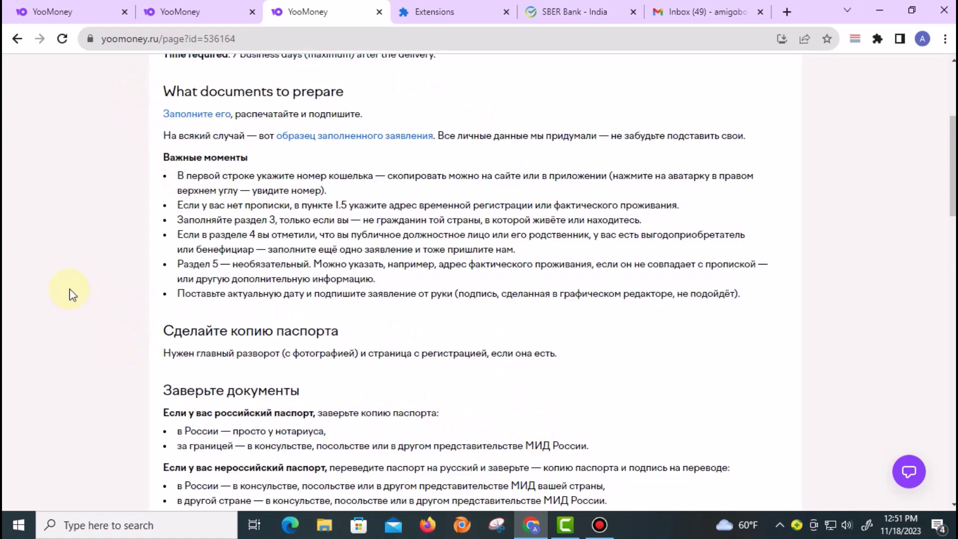
pyautogui.click(445, 10)
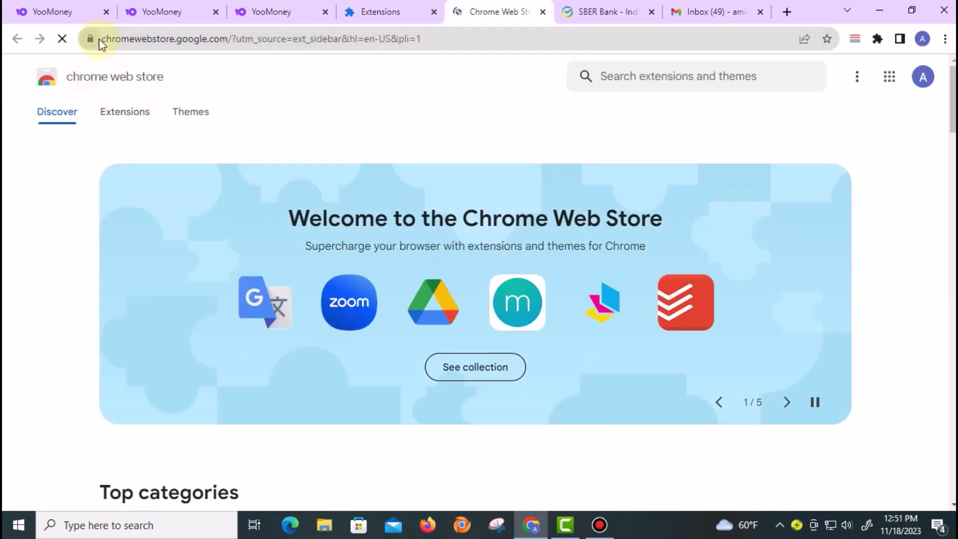
# Search the Chrome Web Store for 'translate' and install the Google Translate extension.
pyautogui.moveTo(99, 38); pyautogui.dragTo(239, 38)
pyautogui.click(621, 80)
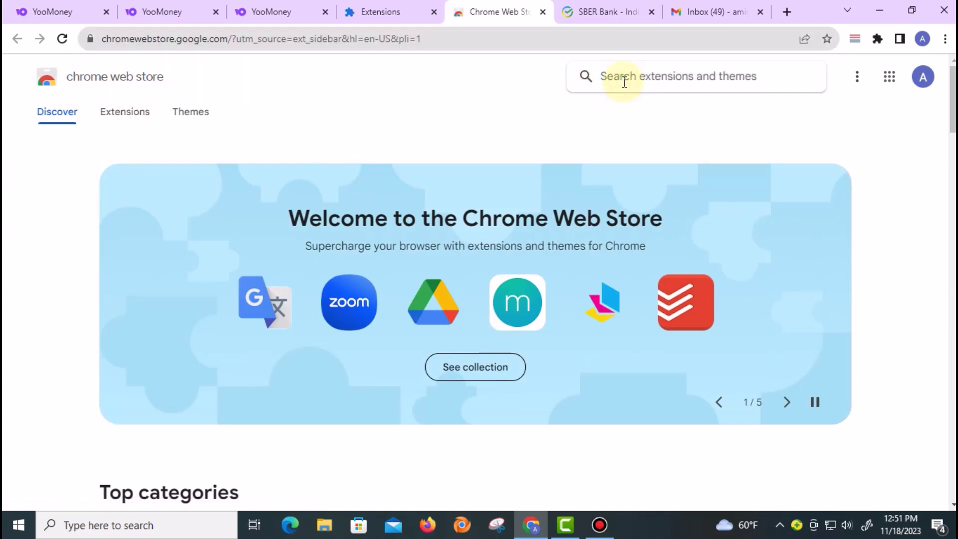
pyautogui.write('t')
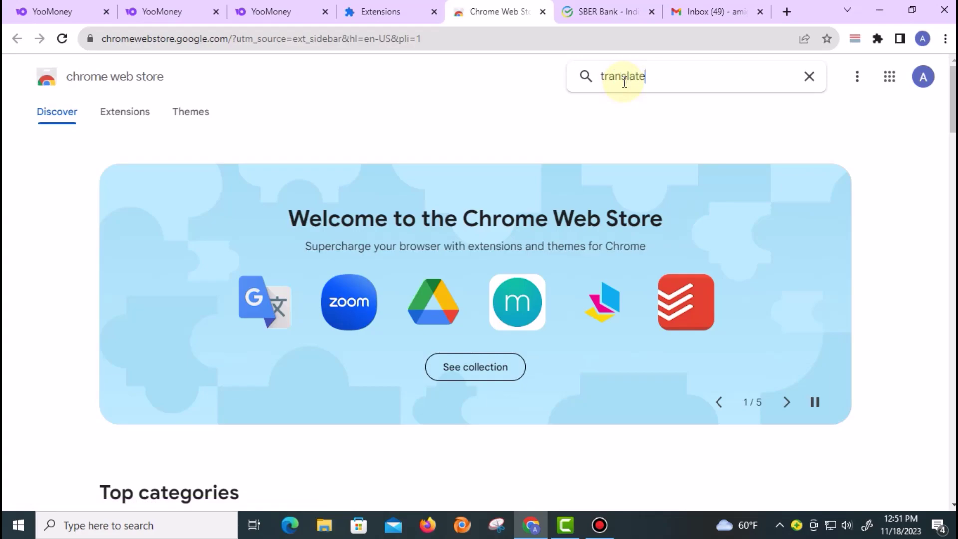
pyautogui.write('ranslate')
pyautogui.press('Return')
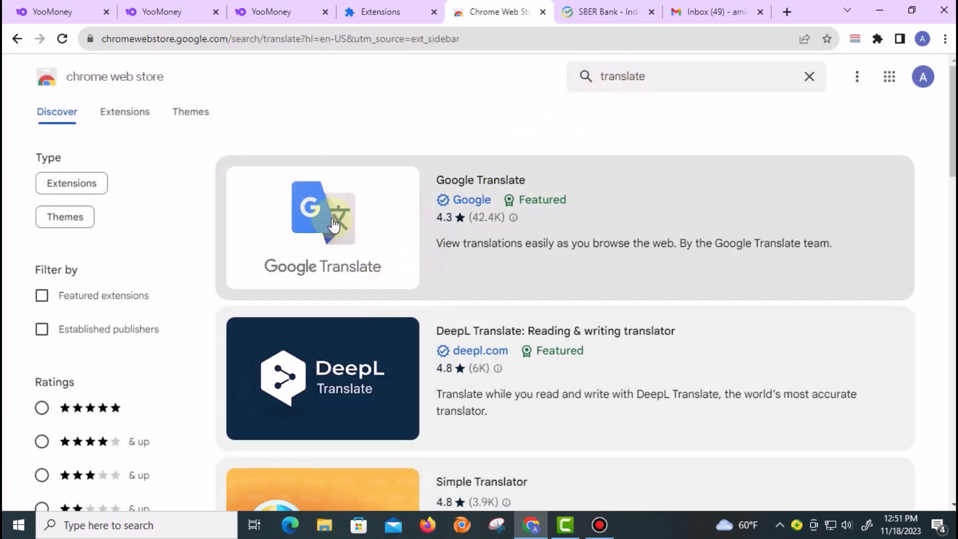
pyautogui.click(332, 227)
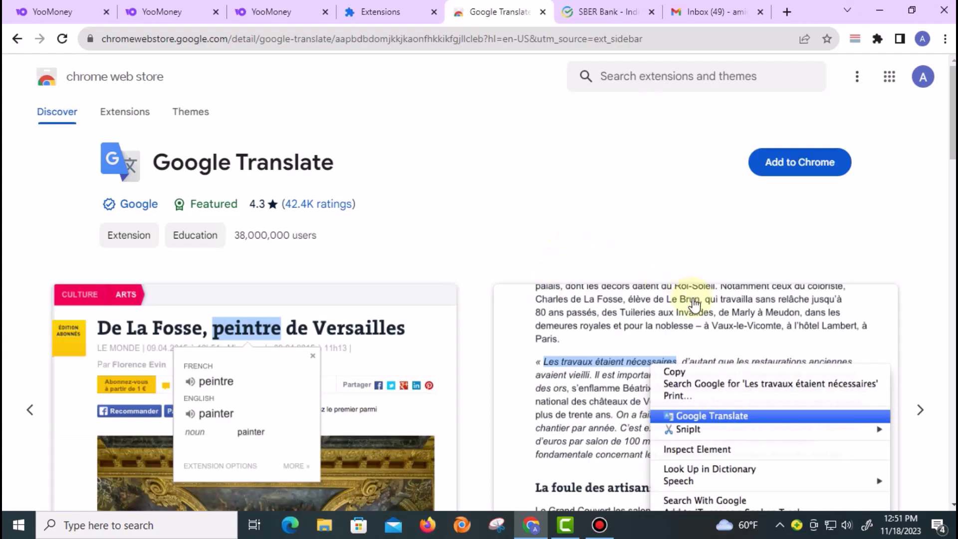
pyautogui.click(795, 172)
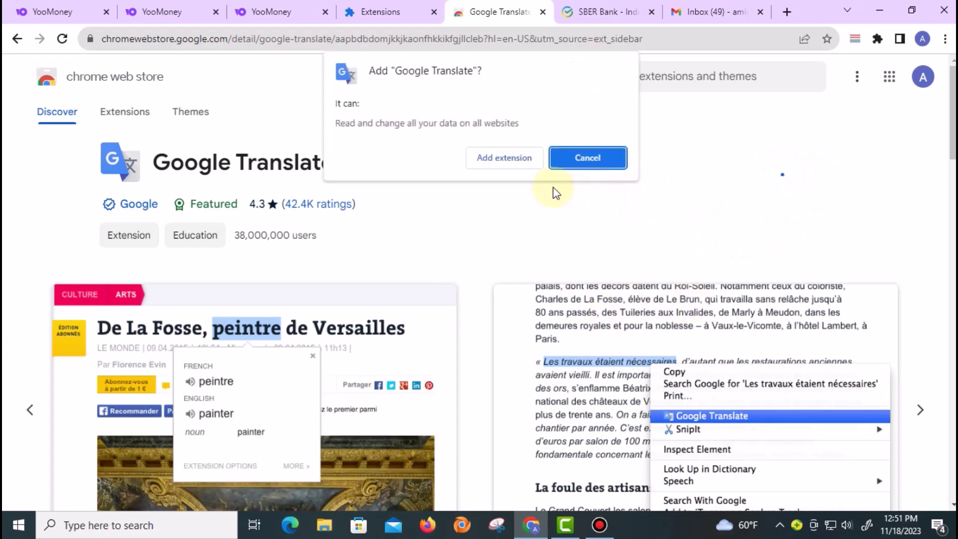
pyautogui.click(490, 166)
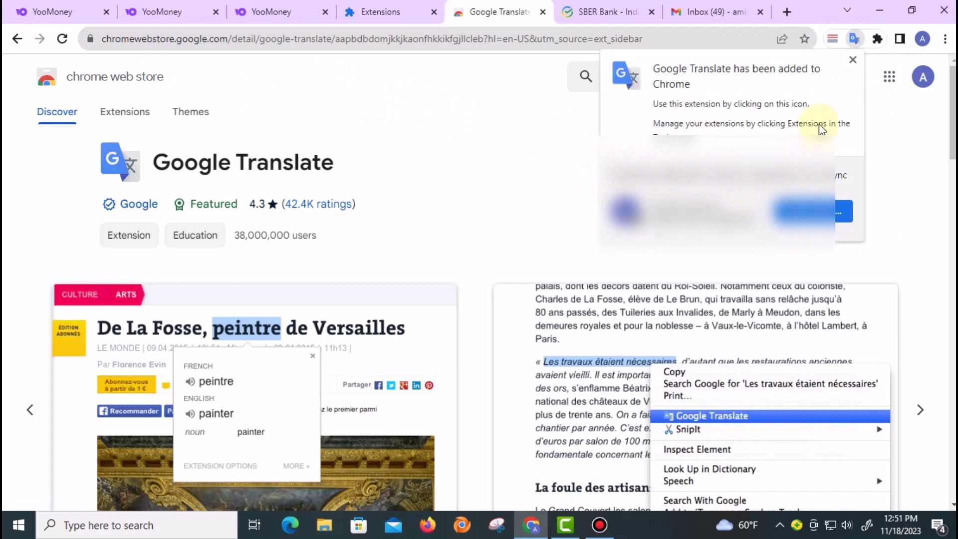
pyautogui.click(852, 60)
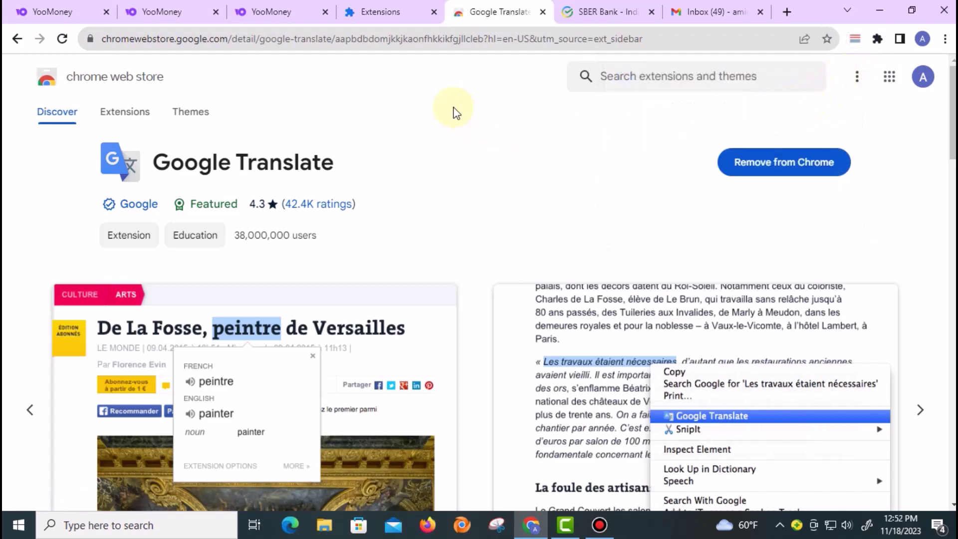
# Pin Google Translate and translate the YooMoney mail instructions page into English.
pyautogui.click(323, 6)
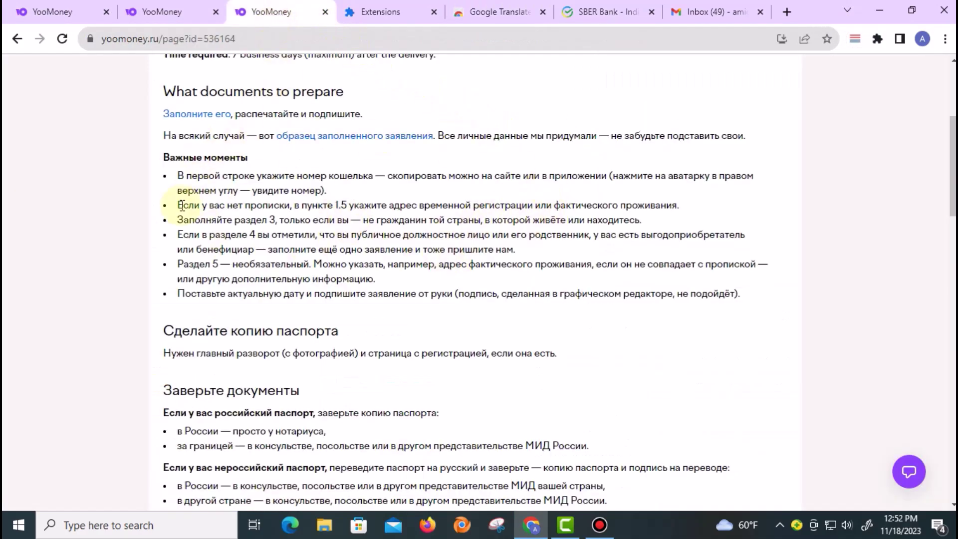
pyautogui.click(877, 39)
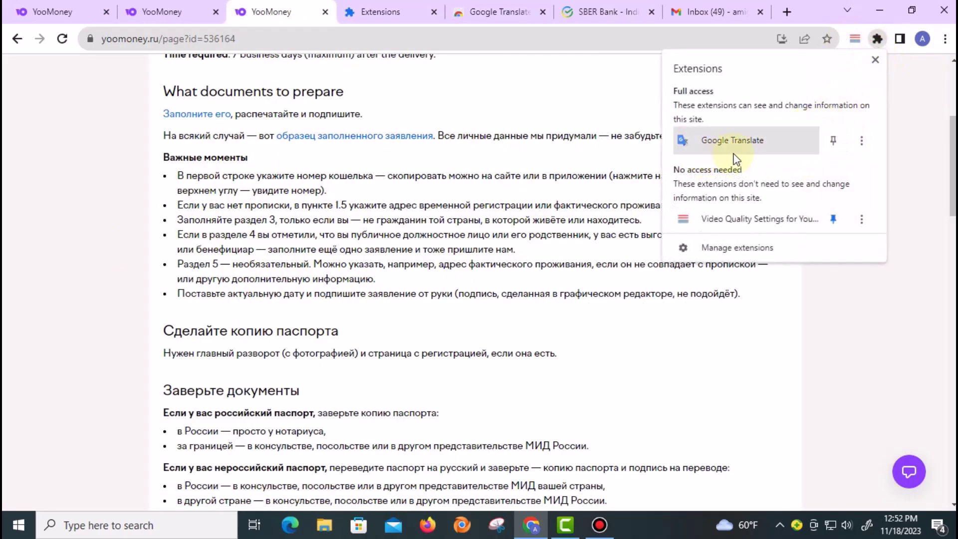
pyautogui.click(711, 150)
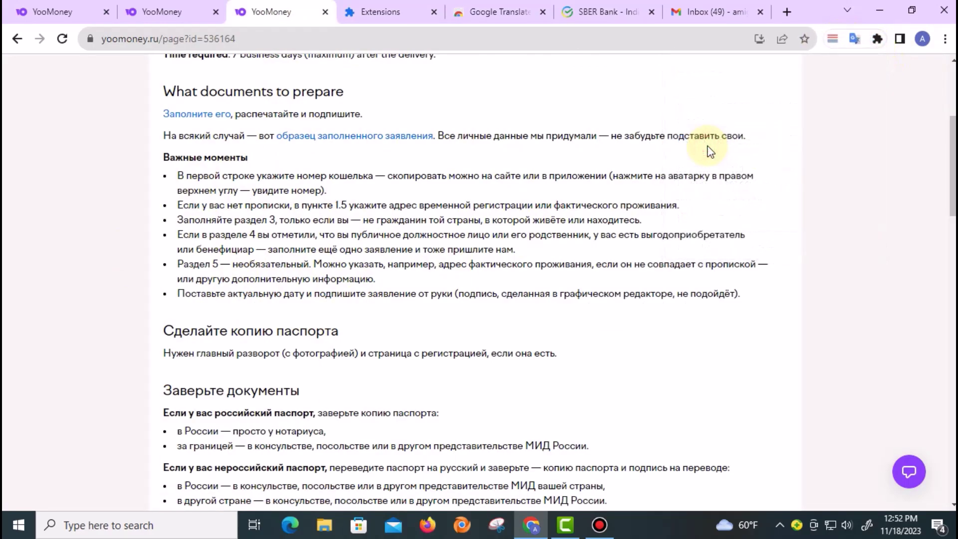
pyautogui.click(855, 39)
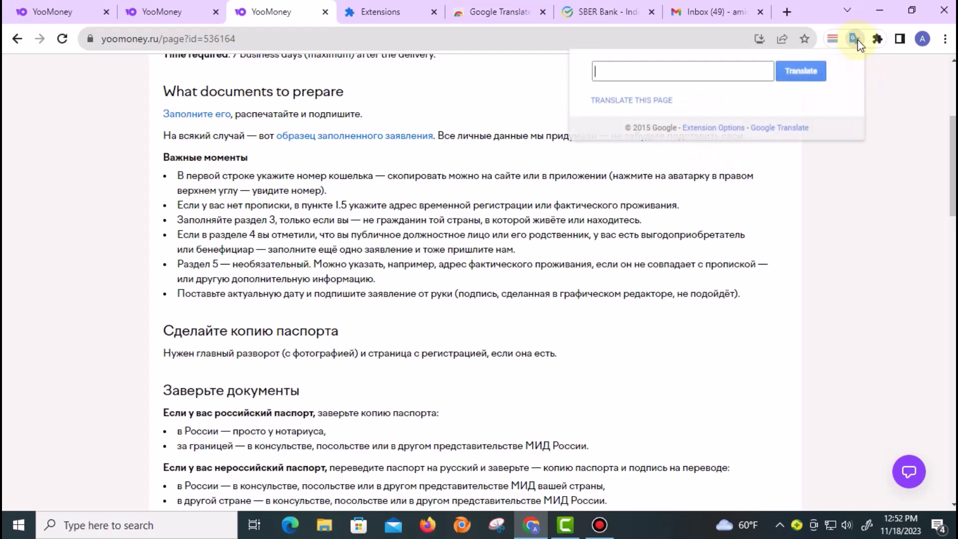
pyautogui.click(789, 73)
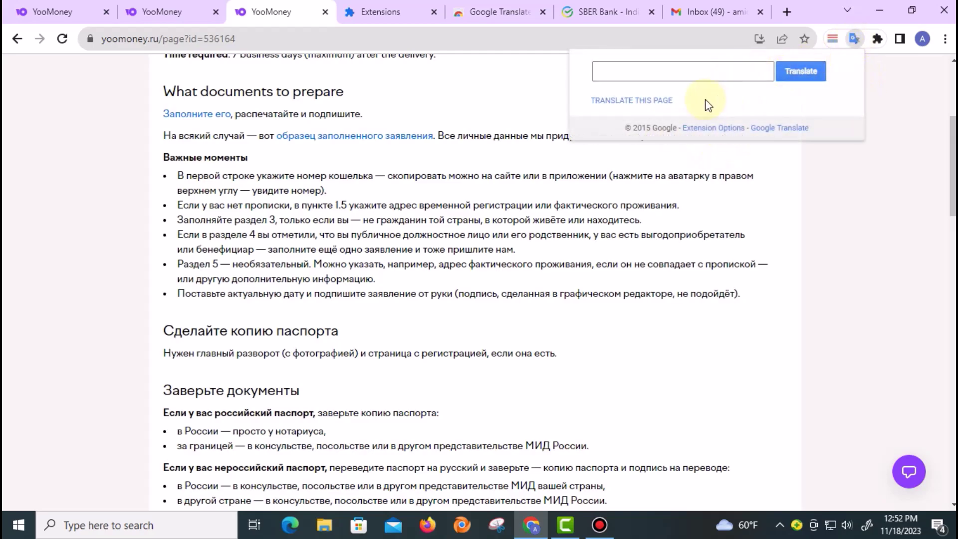
pyautogui.click(625, 100)
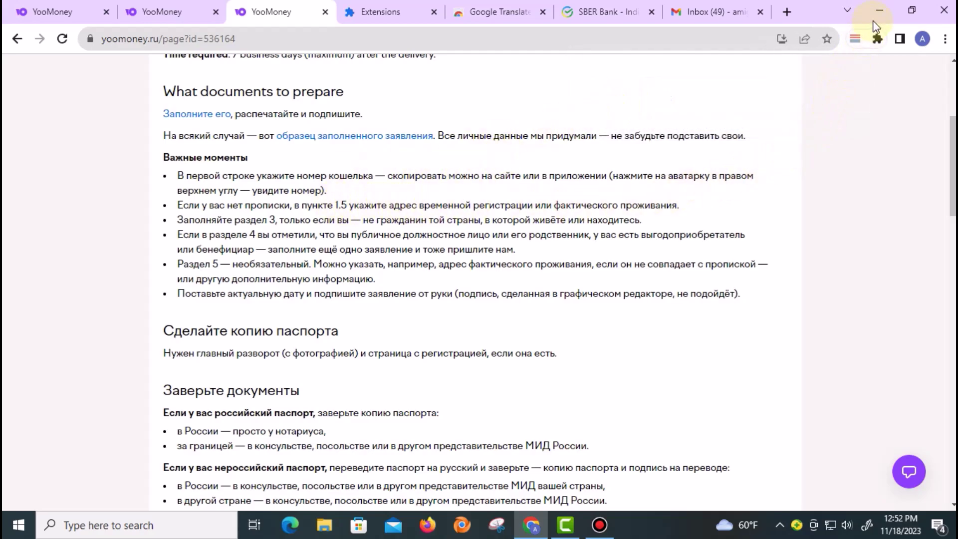
pyautogui.click(876, 40)
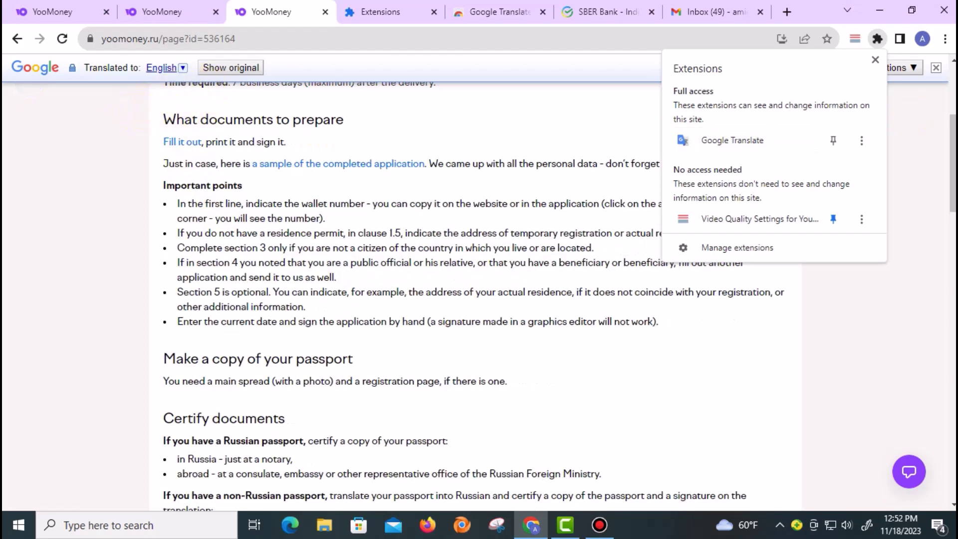
pyautogui.press('Escape')
# Open the 'Fill it out' blank application form link in a new tab.
pyautogui.scroll(2, 474, 299)
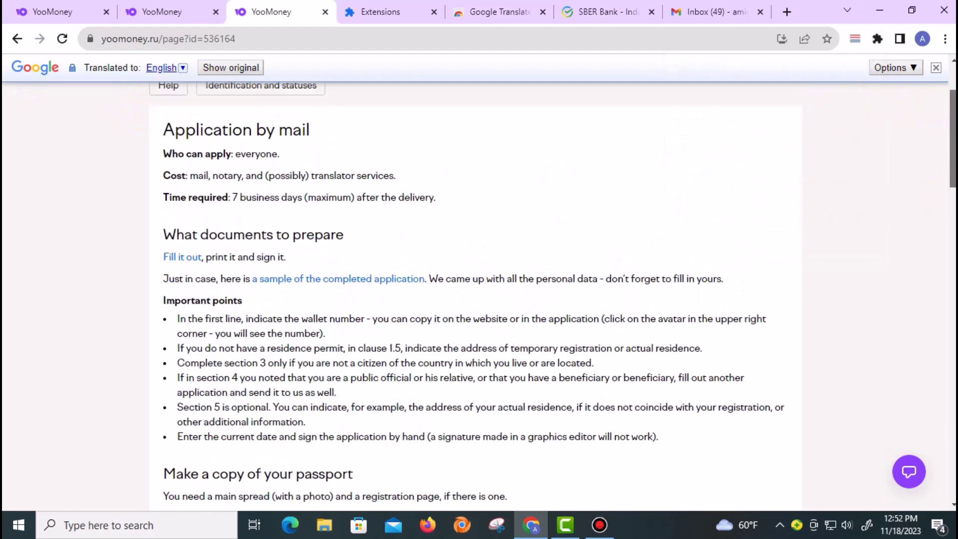
pyautogui.moveTo(160, 172); pyautogui.dragTo(342, 188)
pyautogui.click(387, 186)
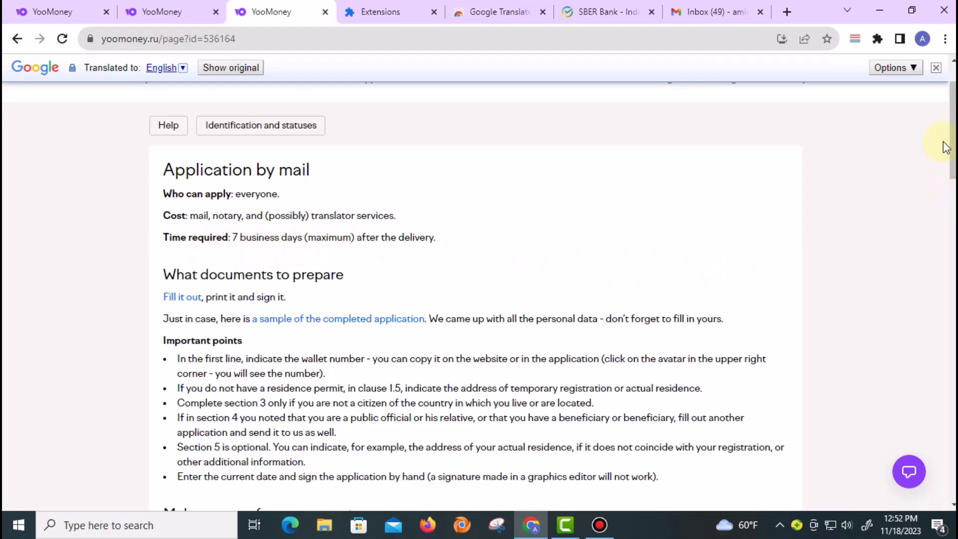
pyautogui.scroll(-1, 952, 130)
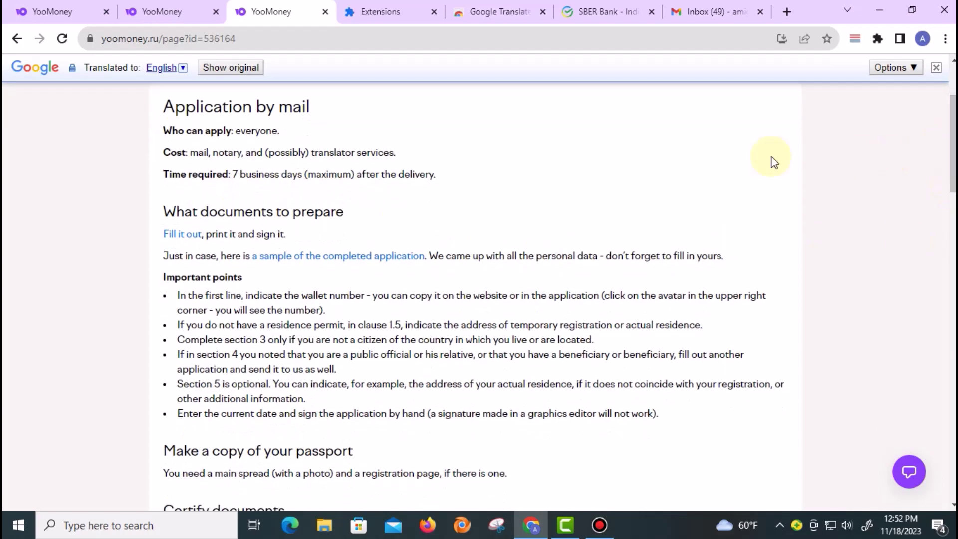
pyautogui.moveTo(153, 212); pyautogui.dragTo(344, 212)
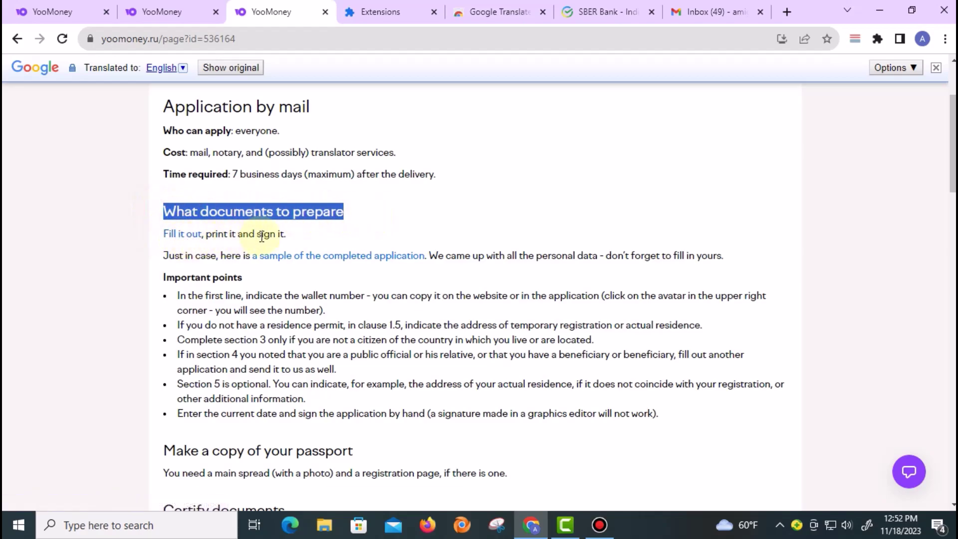
pyautogui.click(413, 221)
pyautogui.rightClick(174, 238)
pyautogui.click(202, 241)
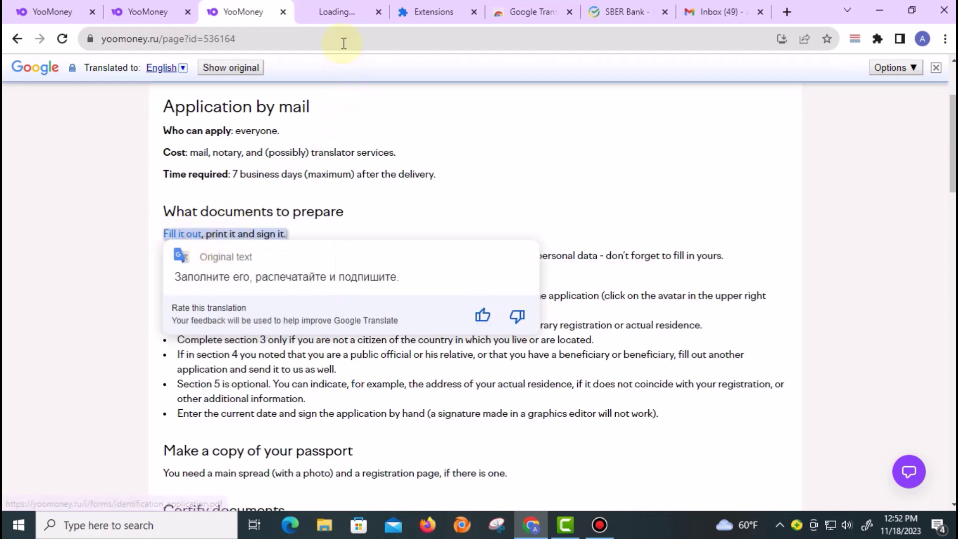
# Download the blank identification_application.pdf form into the Downloads folder.
pyautogui.click(340, 12)
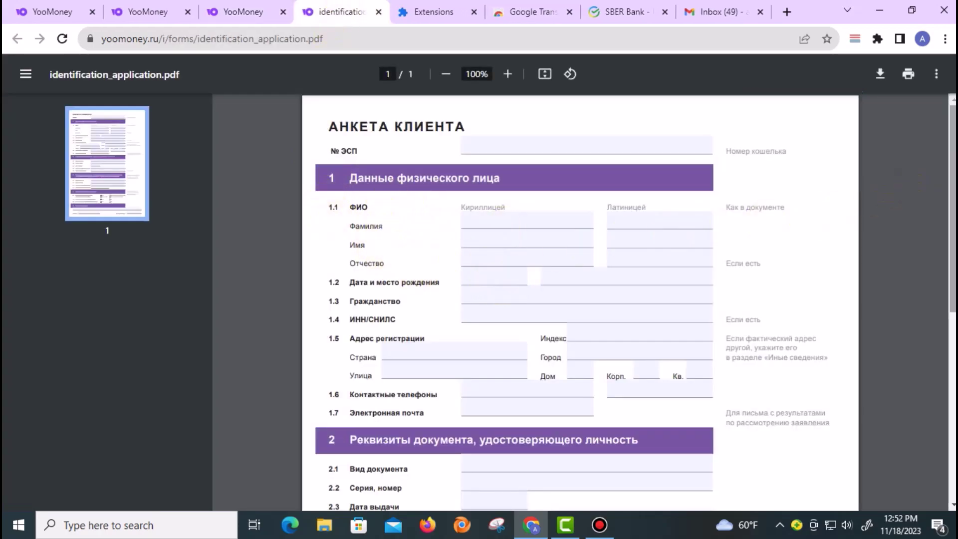
pyautogui.scroll(-5, 498, 226)
pyautogui.scroll(3, 499, 227)
pyautogui.scroll(2, 498, 227)
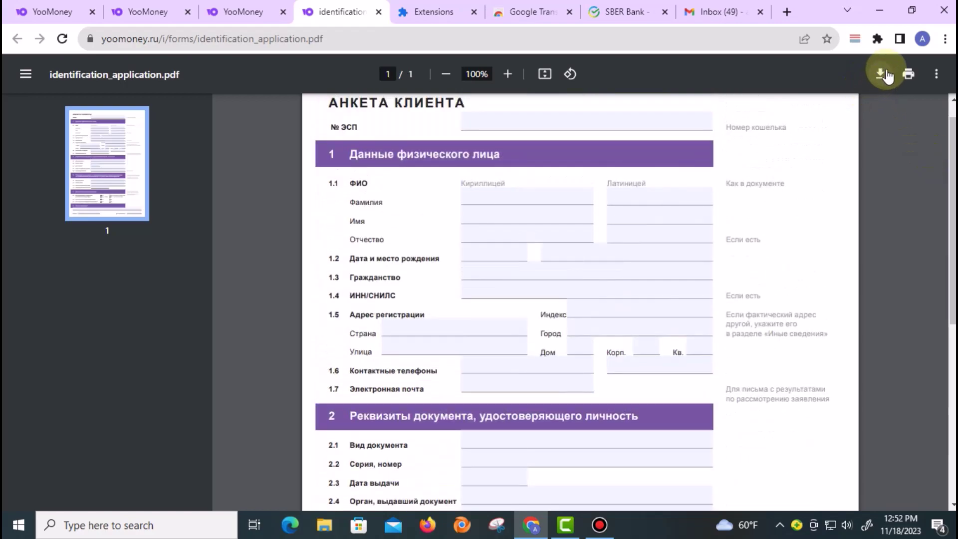
pyautogui.click(880, 74)
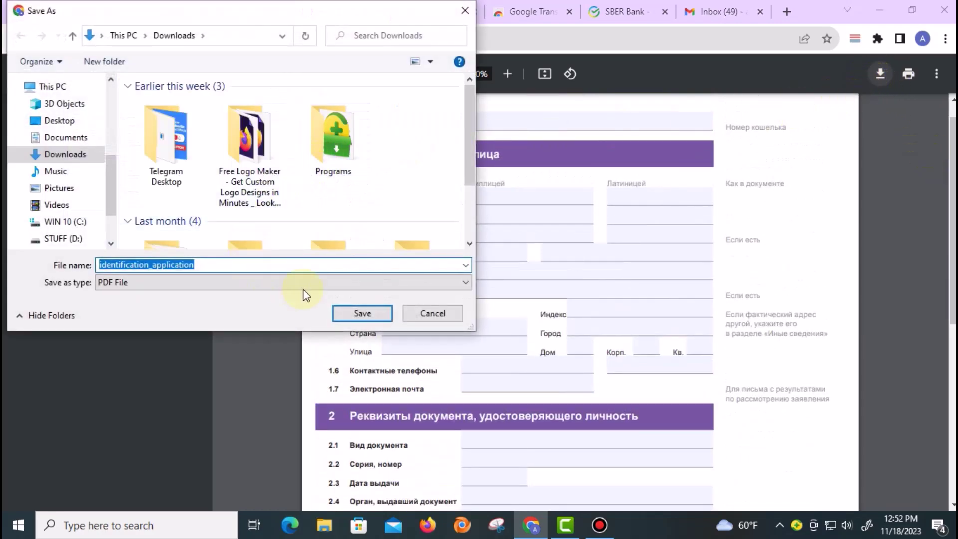
pyautogui.click(355, 312)
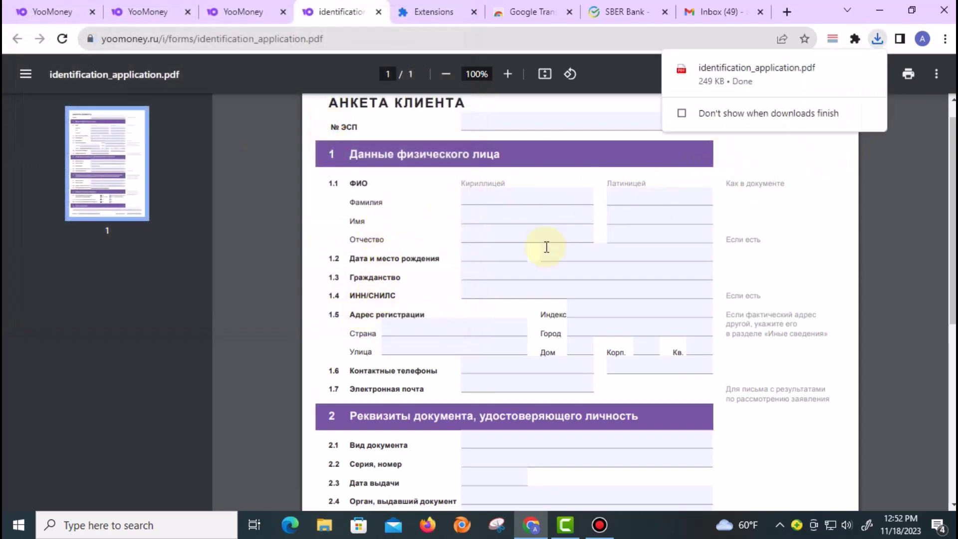
pyautogui.scroll(-2, 923, 171)
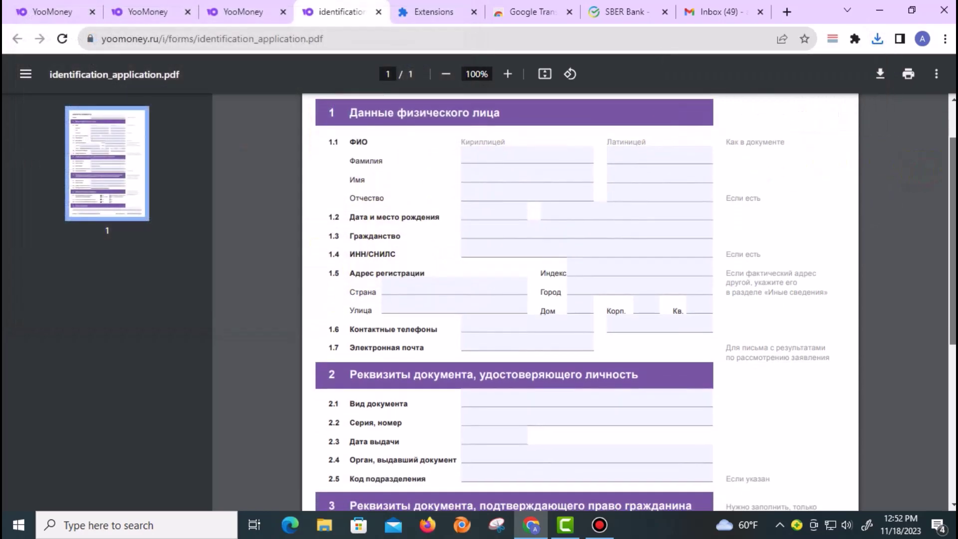
pyautogui.scroll(1, 923, 172)
pyautogui.scroll(1, 923, 171)
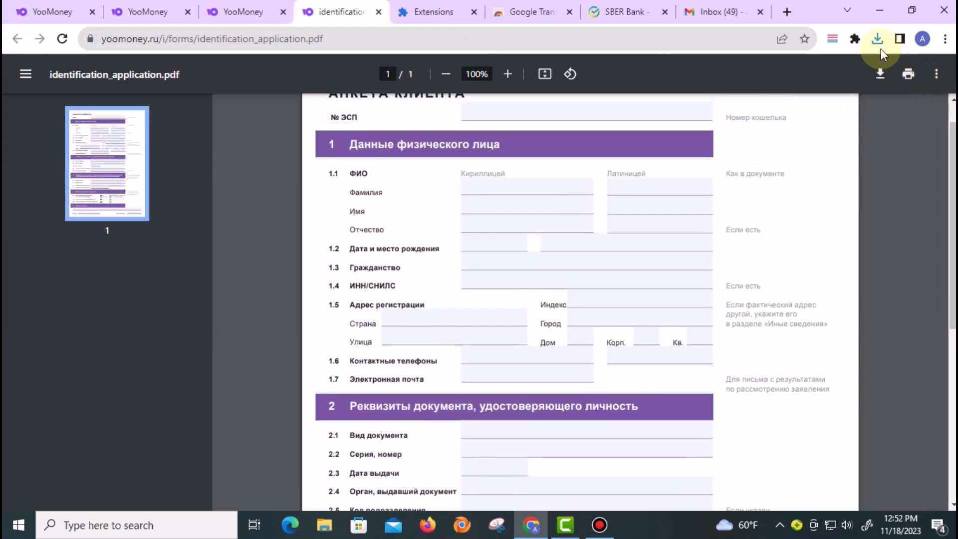
pyautogui.click(853, 39)
# Translate the blank form's page into English, then return to the instructions tab.
pyautogui.click(731, 139)
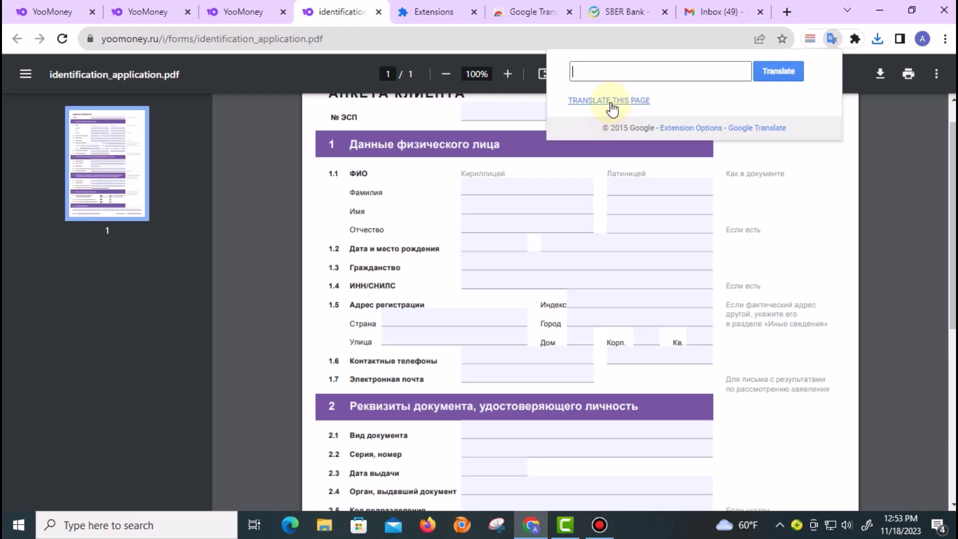
pyautogui.click(610, 101)
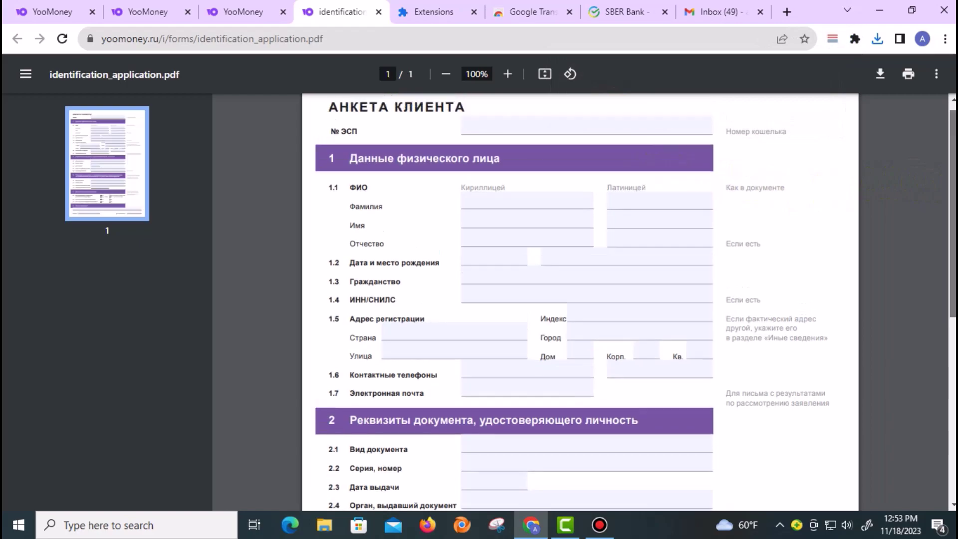
pyautogui.scroll(-4, 580, 316)
pyautogui.scroll(-5, 580, 316)
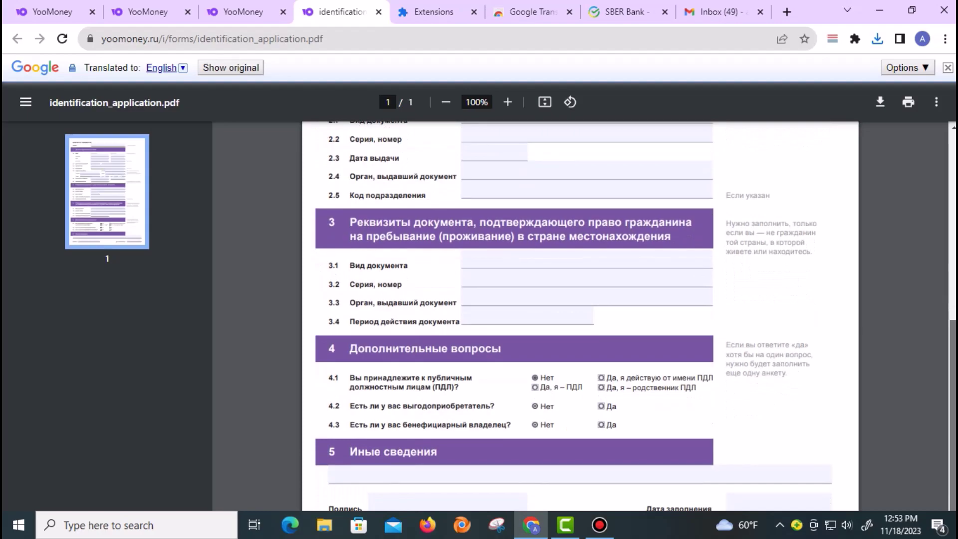
pyautogui.scroll(9, 580, 316)
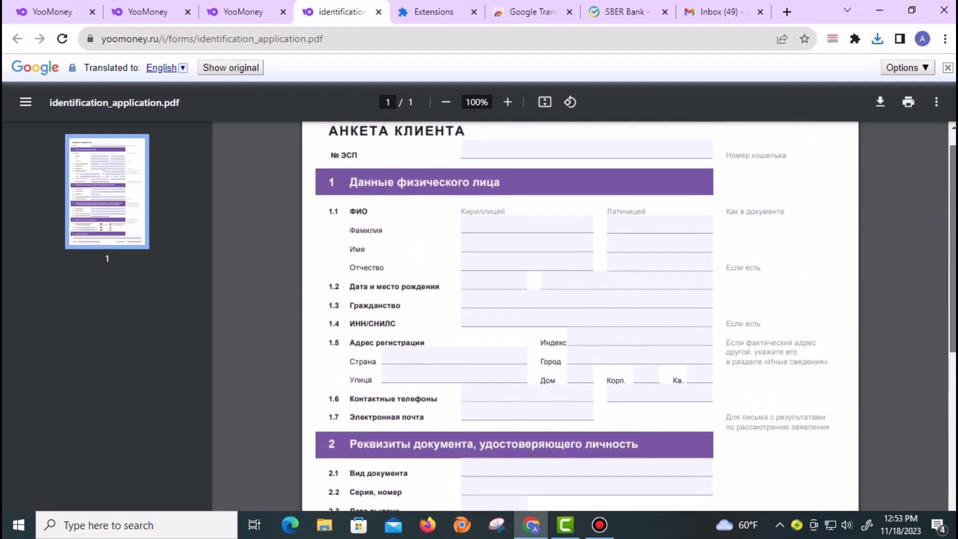
pyautogui.moveTo(948, 193); pyautogui.dragTo(948, 179)
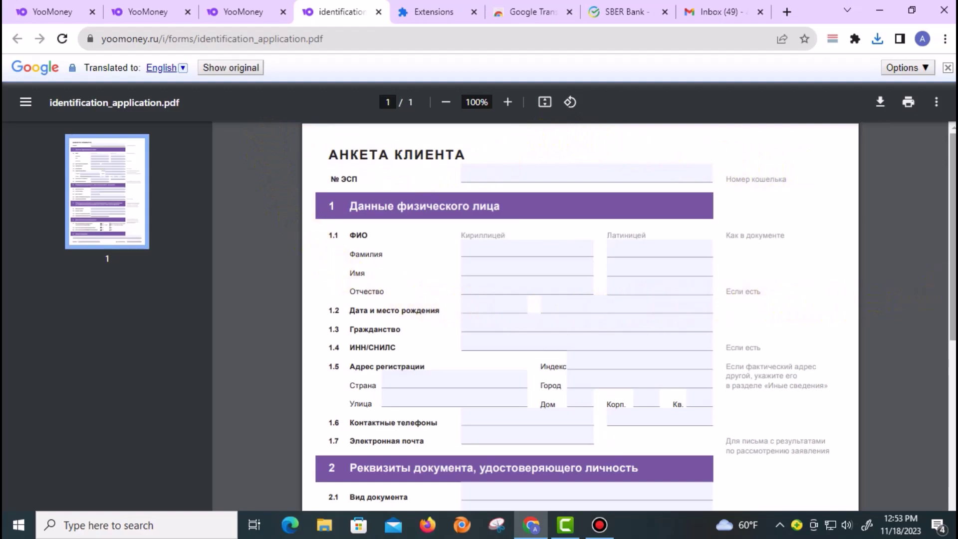
pyautogui.click(234, 7)
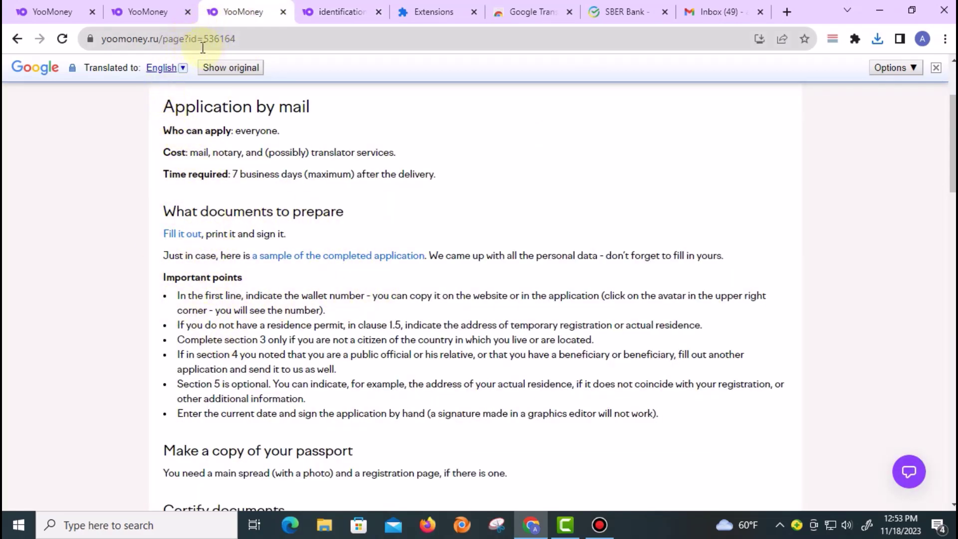
# Scroll through every section of the sample application id_example_2022.pdf.
pyautogui.scroll(-1, 953, 145)
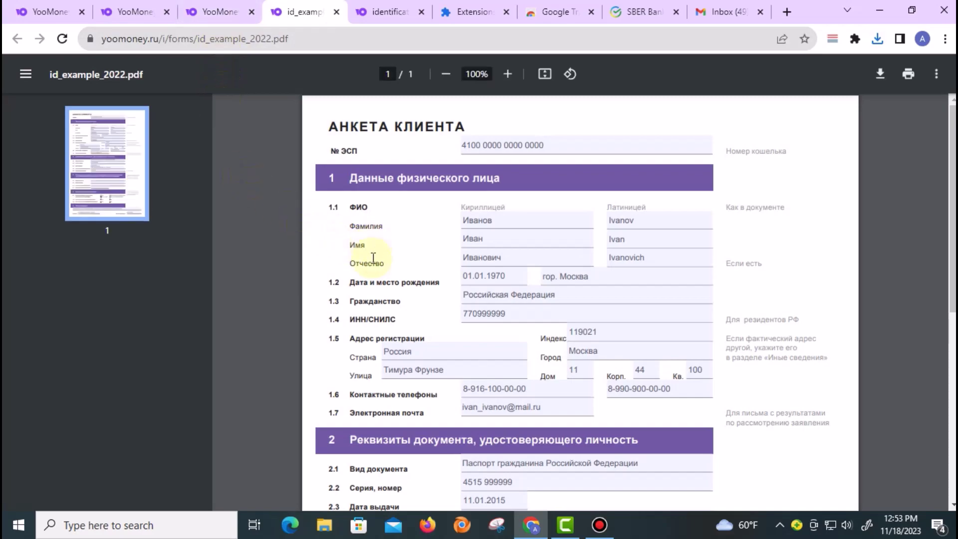
pyautogui.scroll(-3, 560, 228)
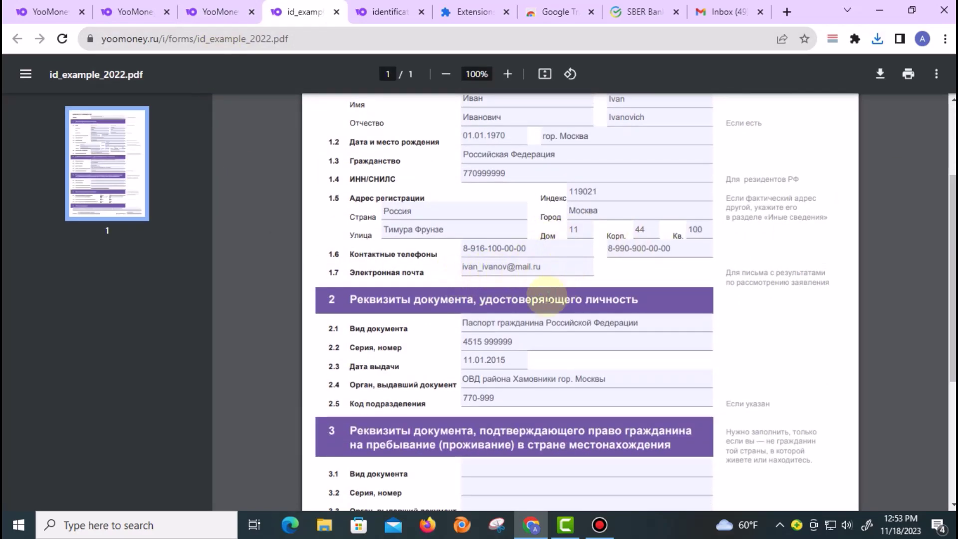
pyautogui.scroll(-5, 685, 357)
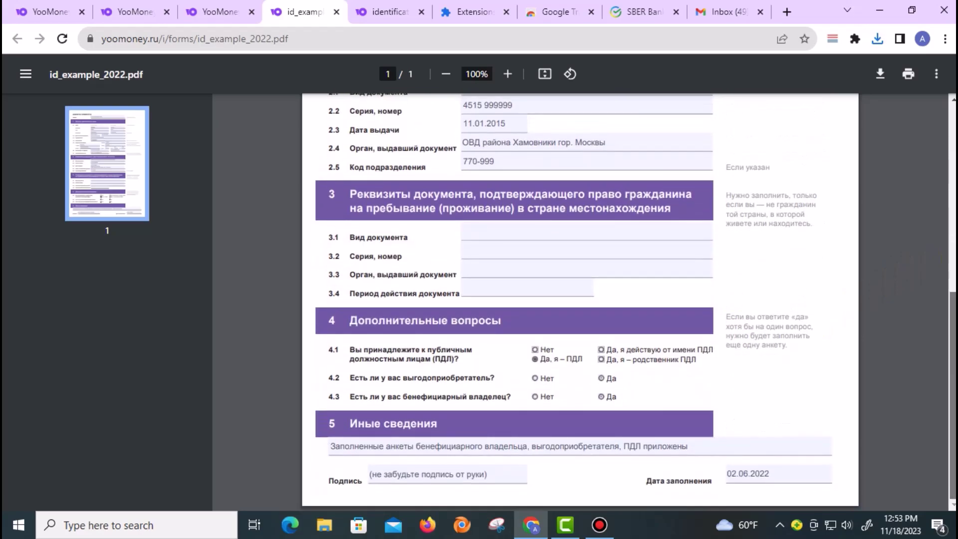
pyautogui.scroll(10, 578, 300)
# Open 'choose another identification method' in a new tab, then return to the instructions.
pyautogui.click(220, 11)
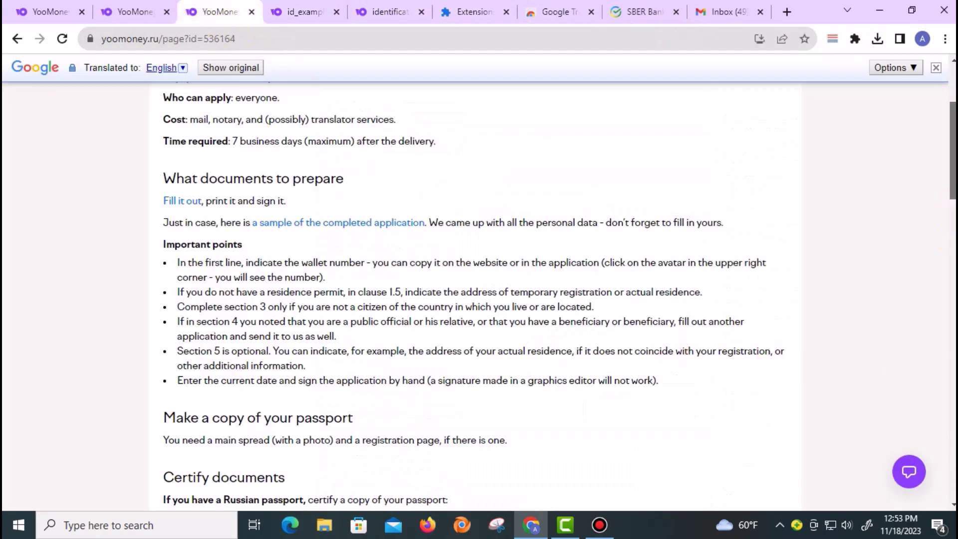
pyautogui.scroll(-1, 479, 300)
pyautogui.scroll(-1, 479, 299)
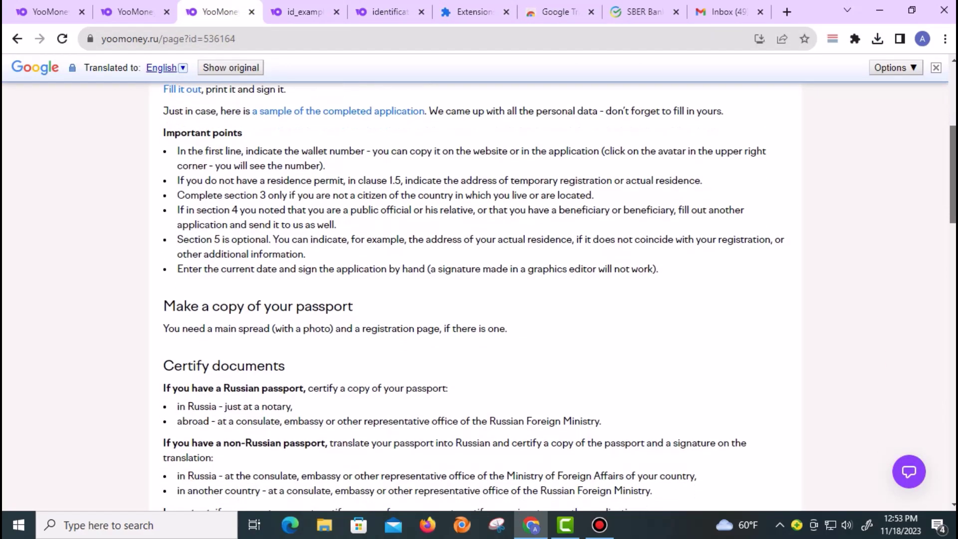
pyautogui.scroll(-1, 479, 300)
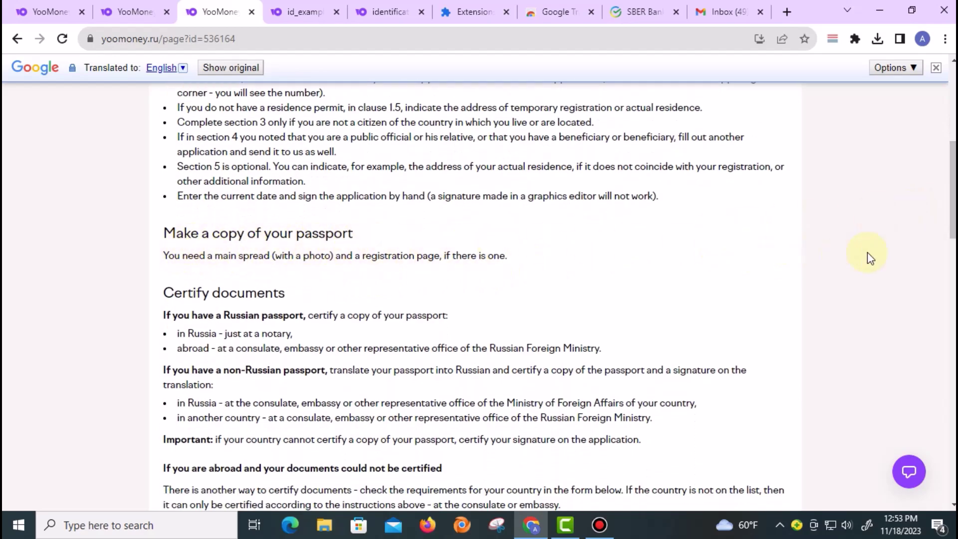
pyautogui.moveTo(953, 229); pyautogui.dragTo(953, 316)
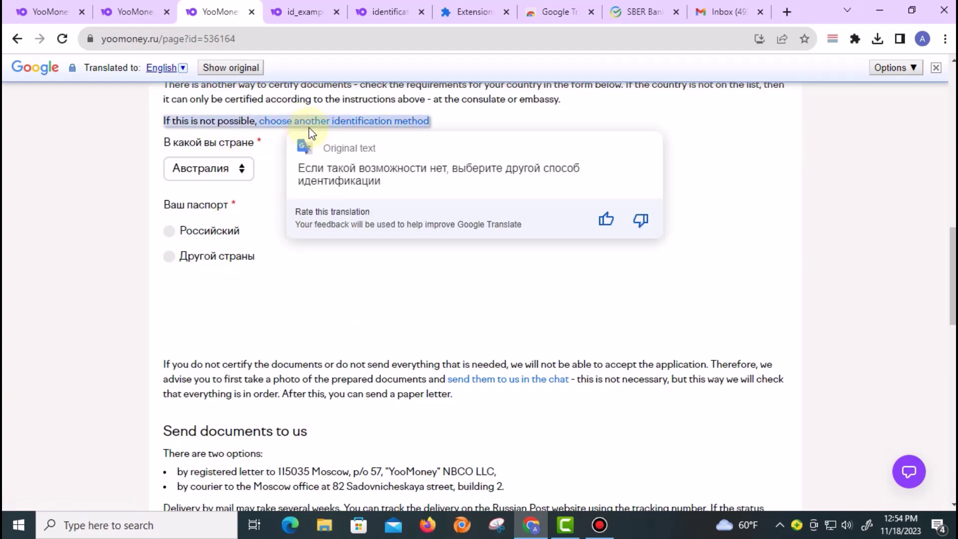
pyautogui.click(309, 125)
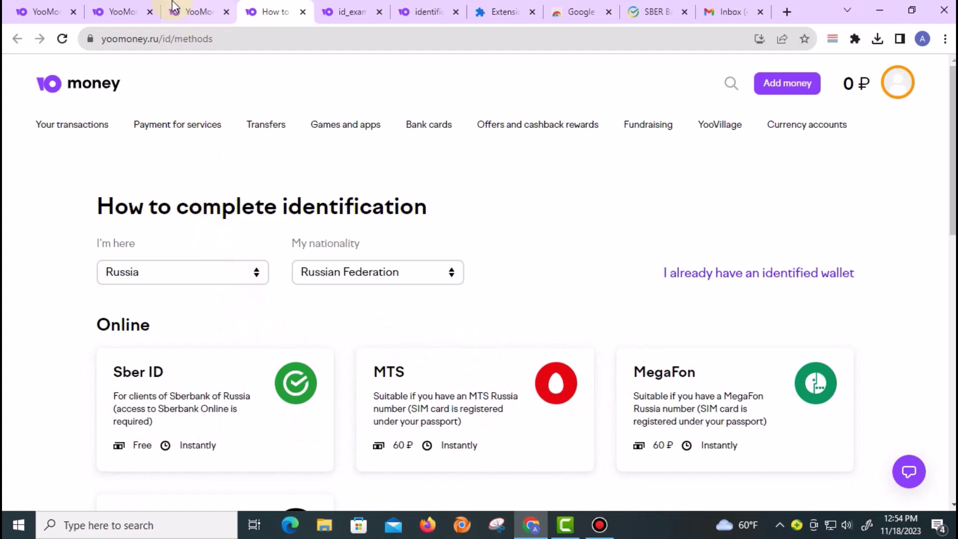
pyautogui.click(195, 12)
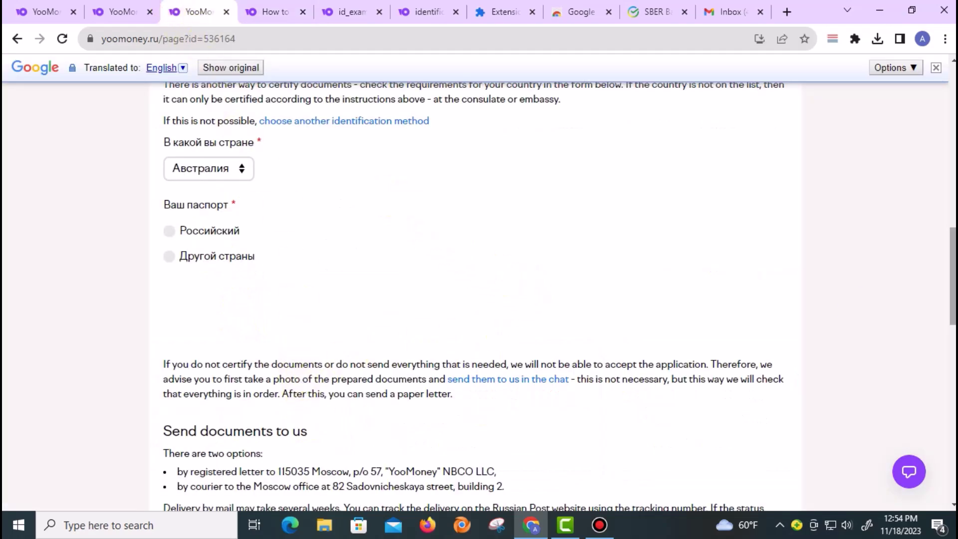
# Highlight the registered-letter mailing address and courier option under 'Send documents to us'.
pyautogui.scroll(10, 479, 294)
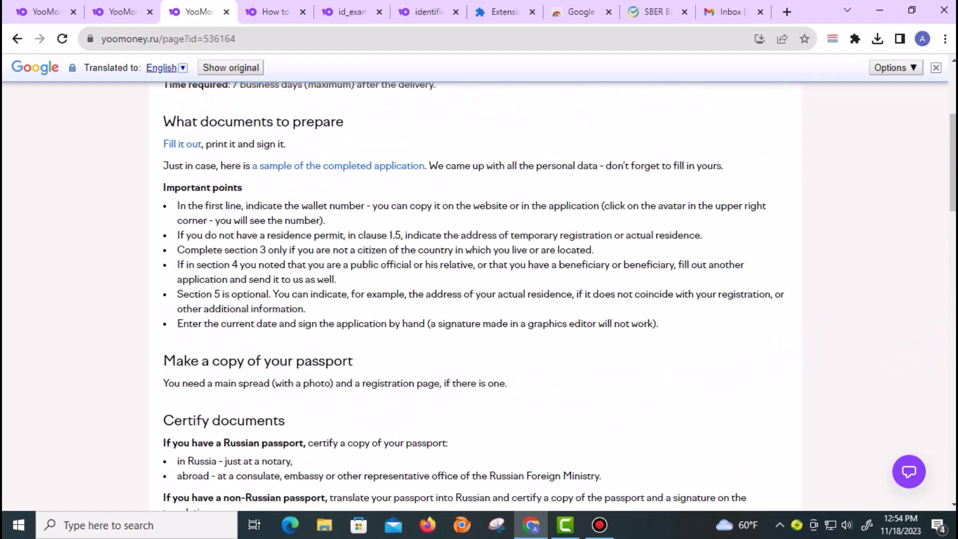
pyautogui.scroll(-10, 479, 294)
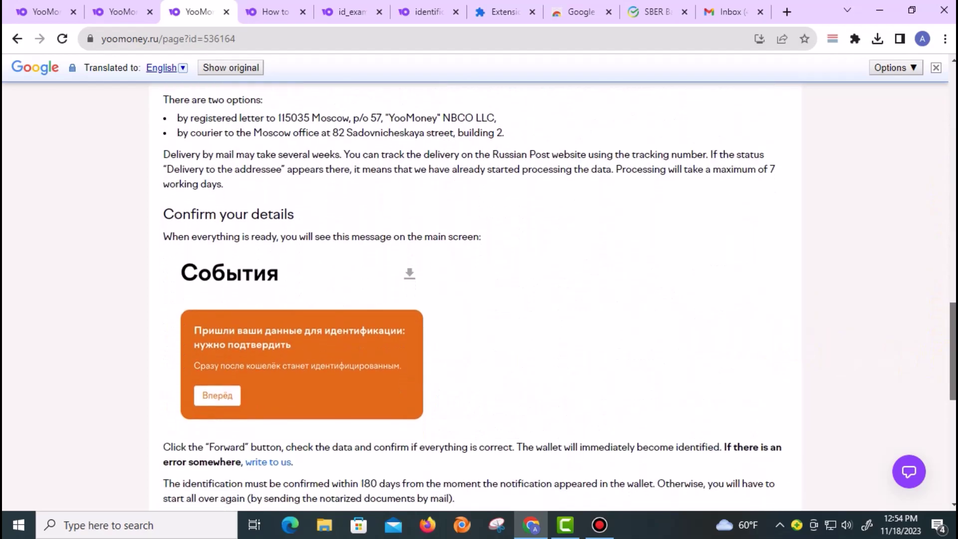
pyautogui.scroll(9, 479, 295)
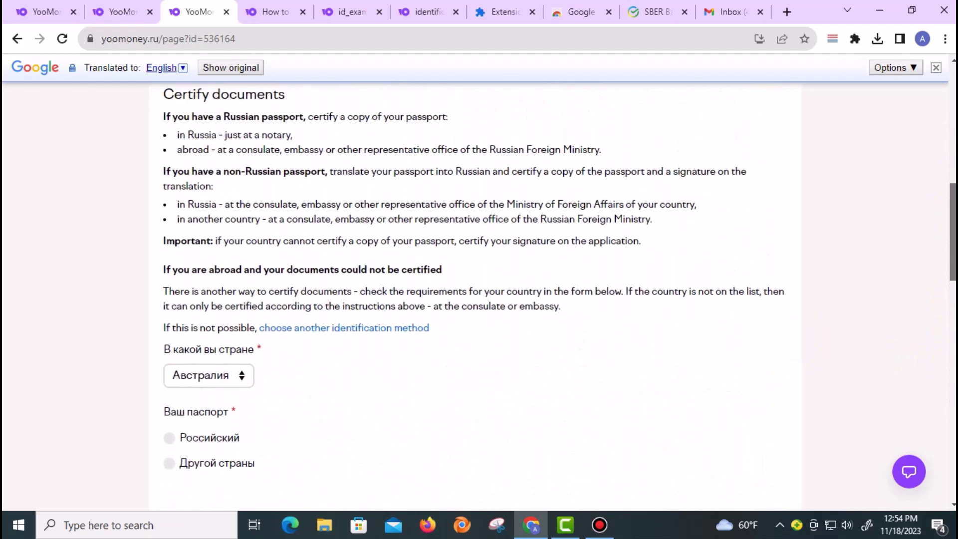
pyautogui.scroll(3, 479, 295)
pyautogui.scroll(-18, 479, 294)
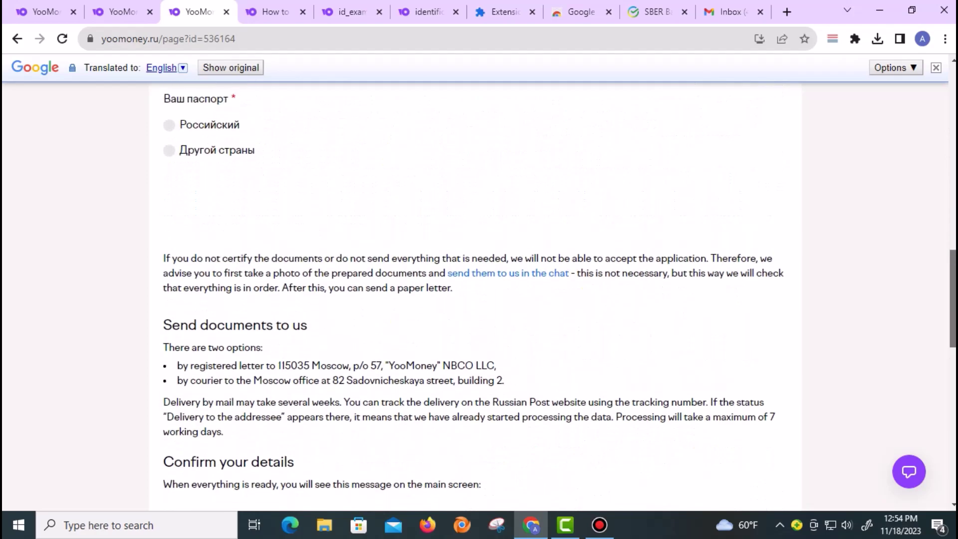
pyautogui.scroll(-2, 479, 294)
pyautogui.scroll(12, 479, 295)
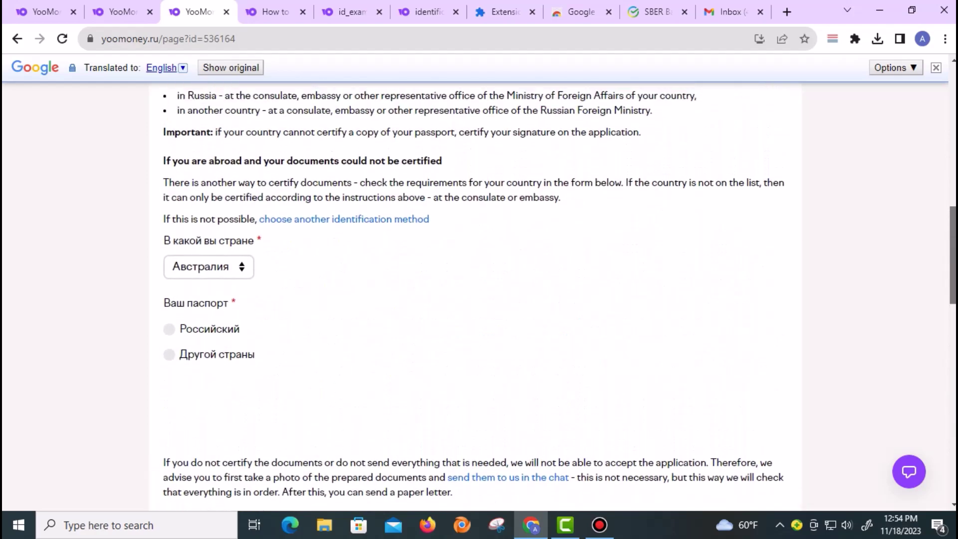
pyautogui.scroll(4, 479, 294)
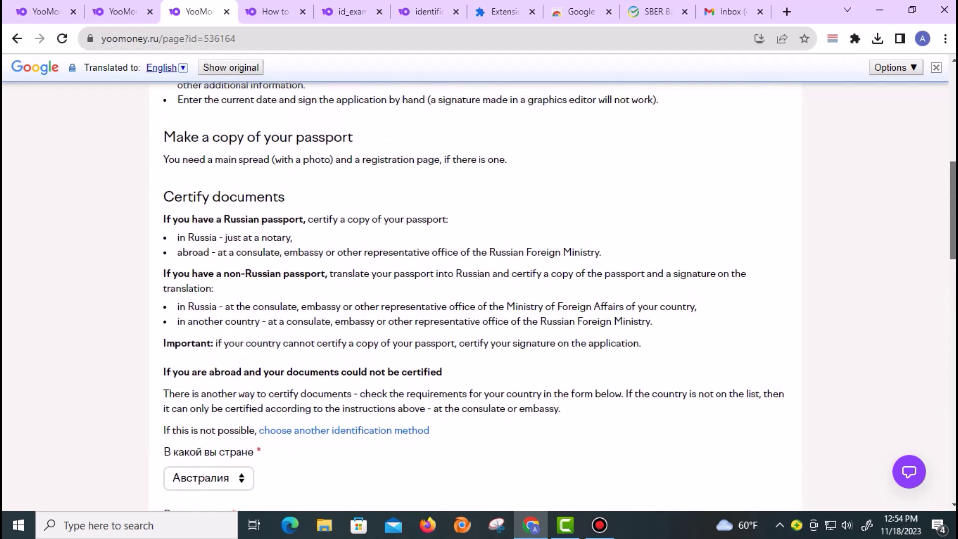
pyautogui.scroll(4, 479, 294)
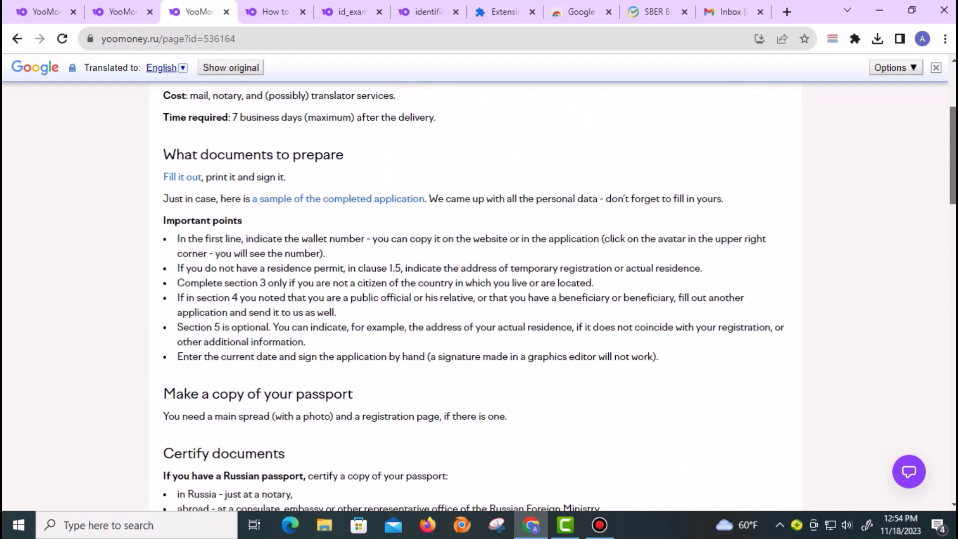
pyautogui.scroll(2, 479, 294)
pyautogui.scroll(-1, 479, 298)
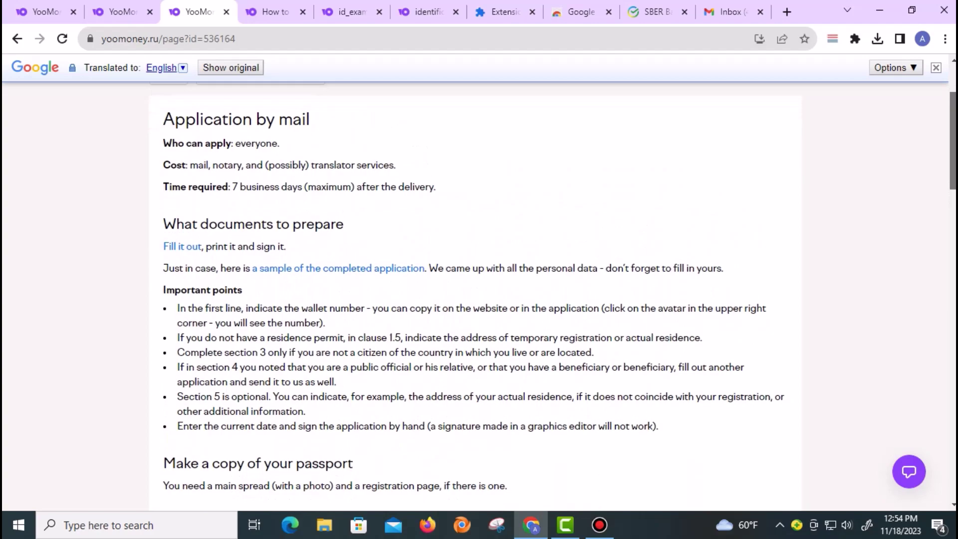
pyautogui.scroll(-3, 479, 295)
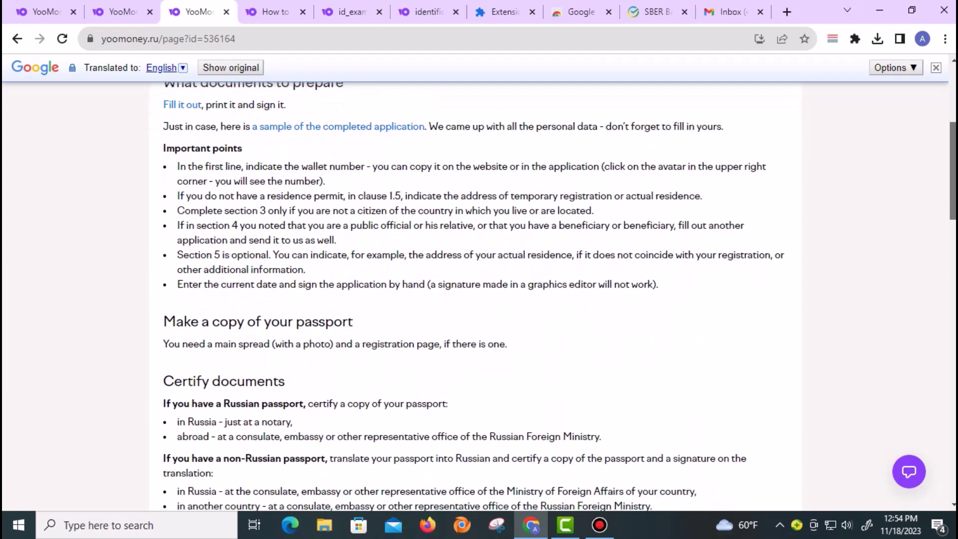
pyautogui.scroll(-3, 479, 294)
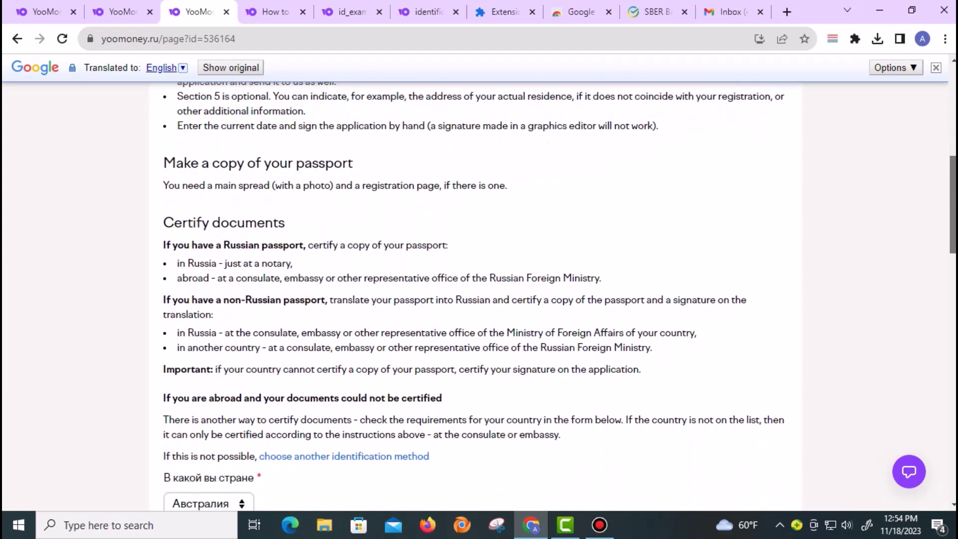
pyautogui.scroll(-6, 479, 295)
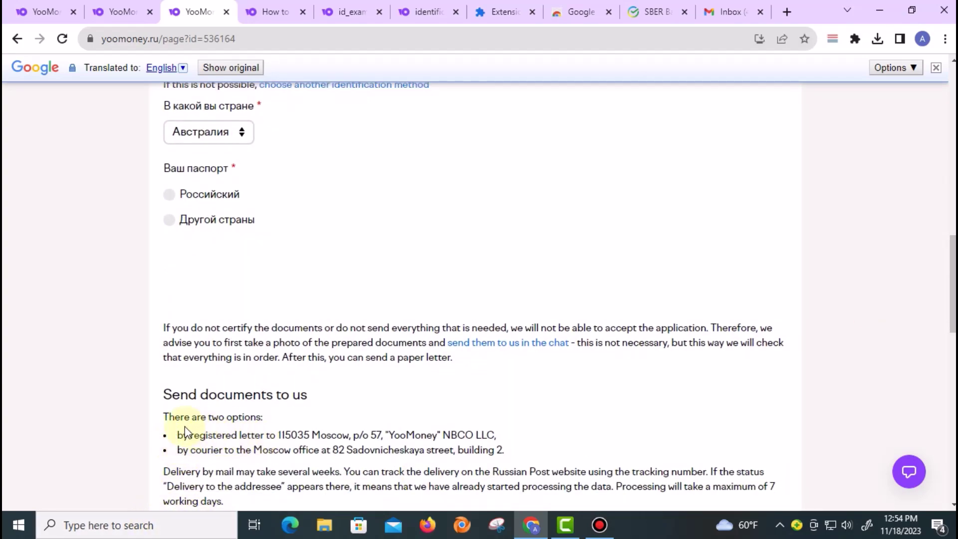
pyautogui.moveTo(177, 435); pyautogui.dragTo(535, 451)
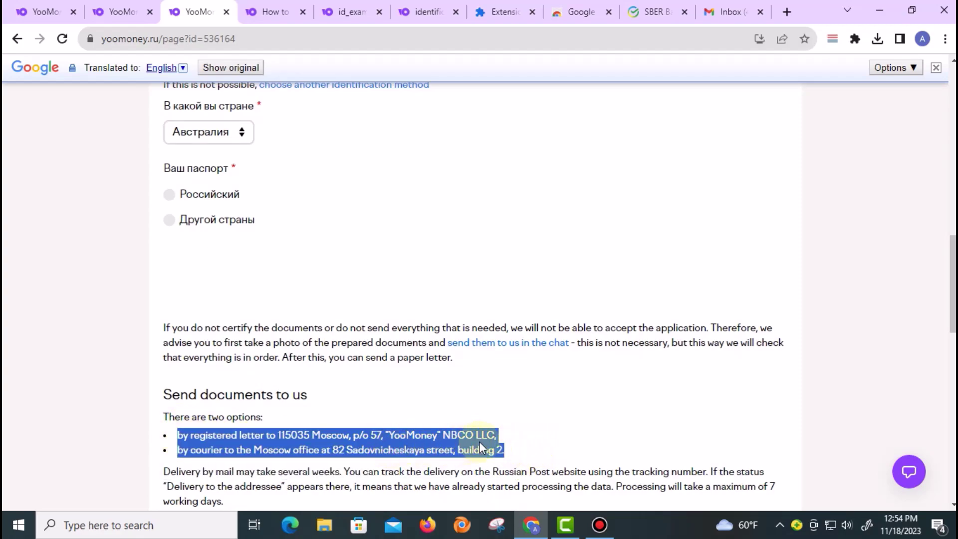